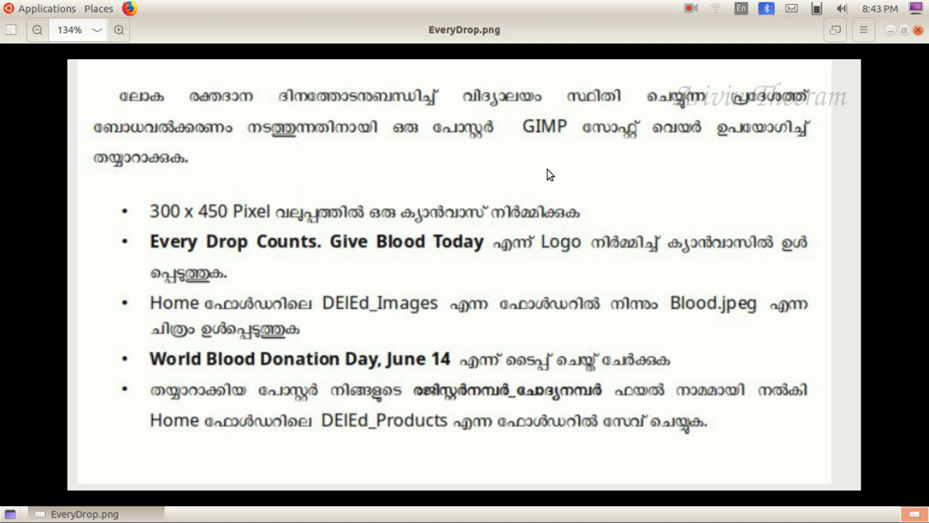
Minimize the EveryDrop.png question sheet and launch GNU Image Manipulation Program.
left_click(890, 31)
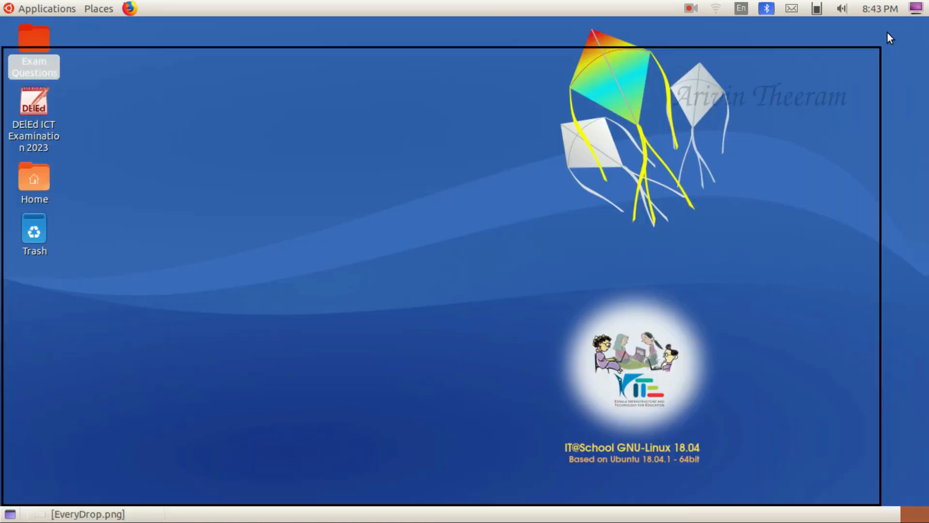
left_click(41, 12)
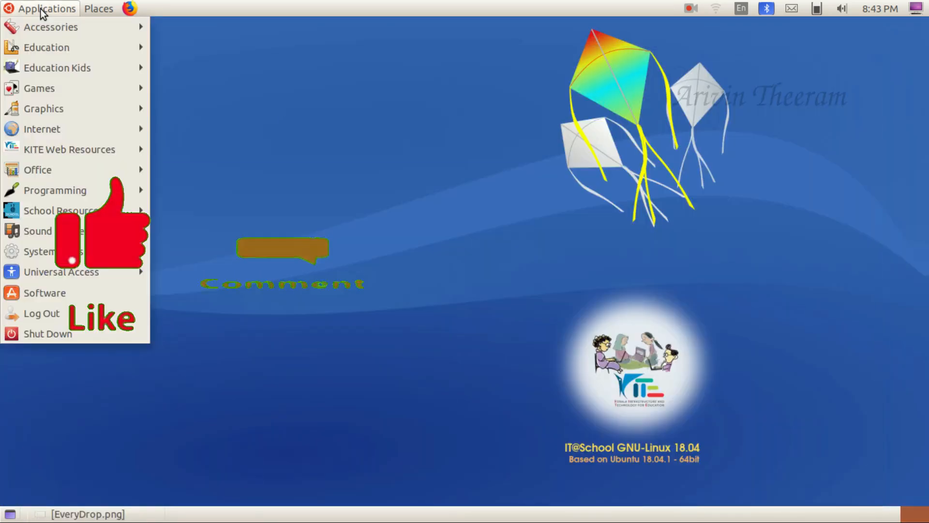
mouse_move(66, 109)
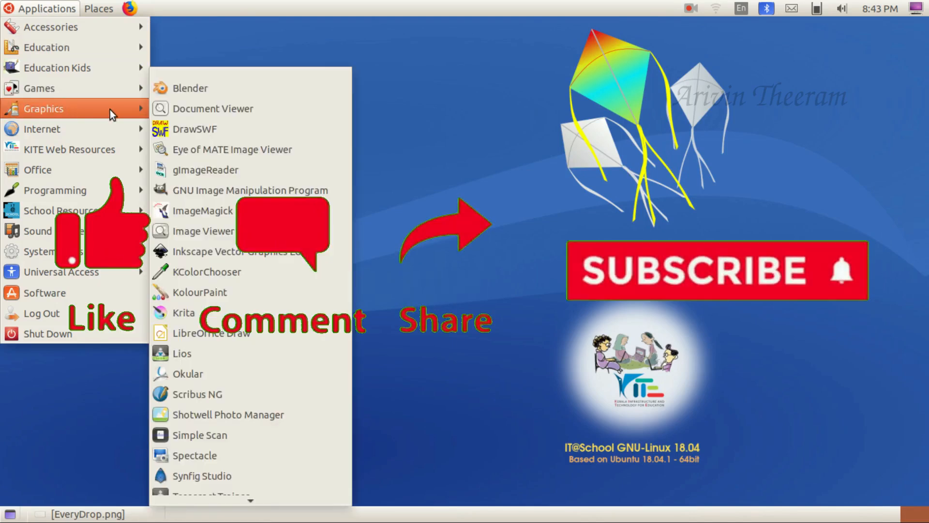
left_click(242, 191)
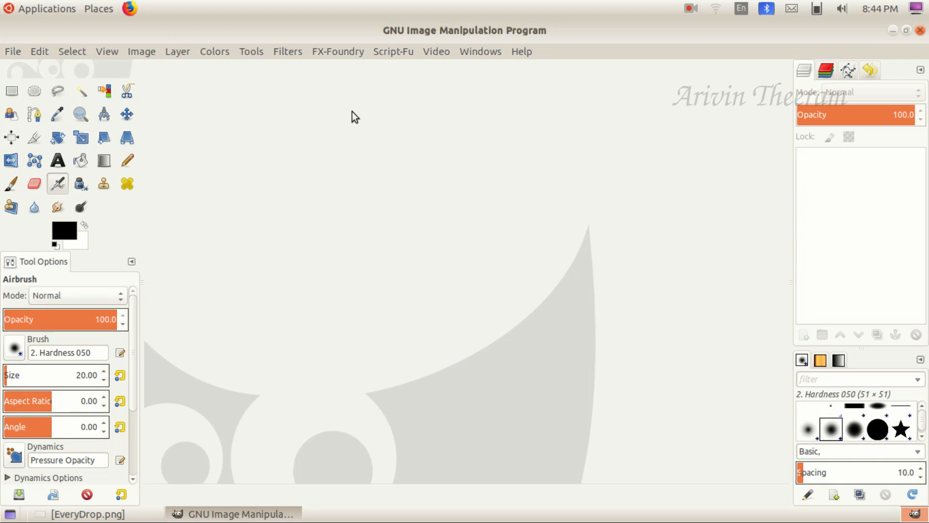
Check the canvas size required in EveryDrop.png, start a new image and set its width to 300 px.
left_click(116, 515)
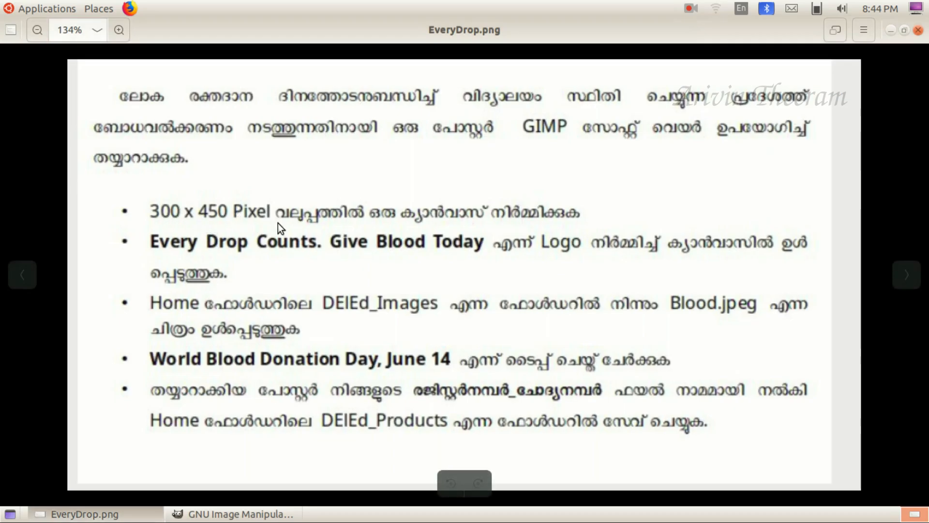
left_click(85, 514)
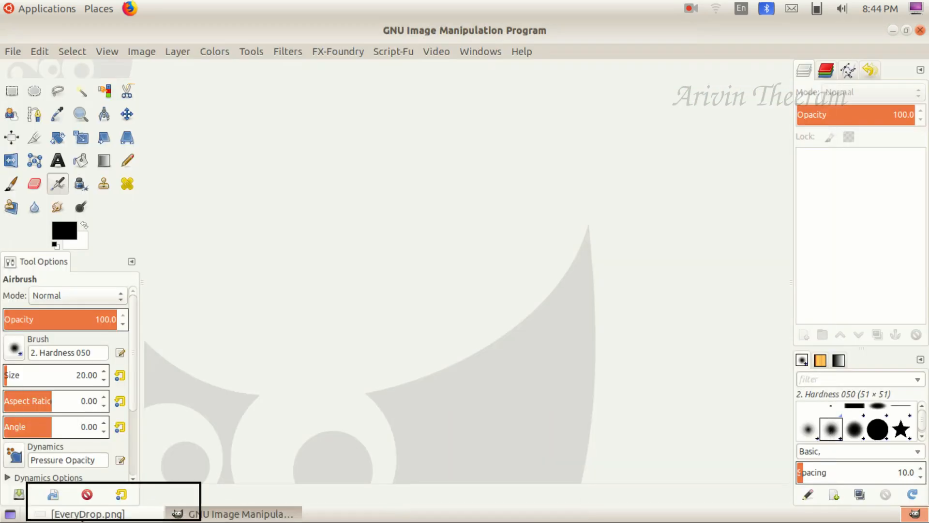
left_click(11, 54)
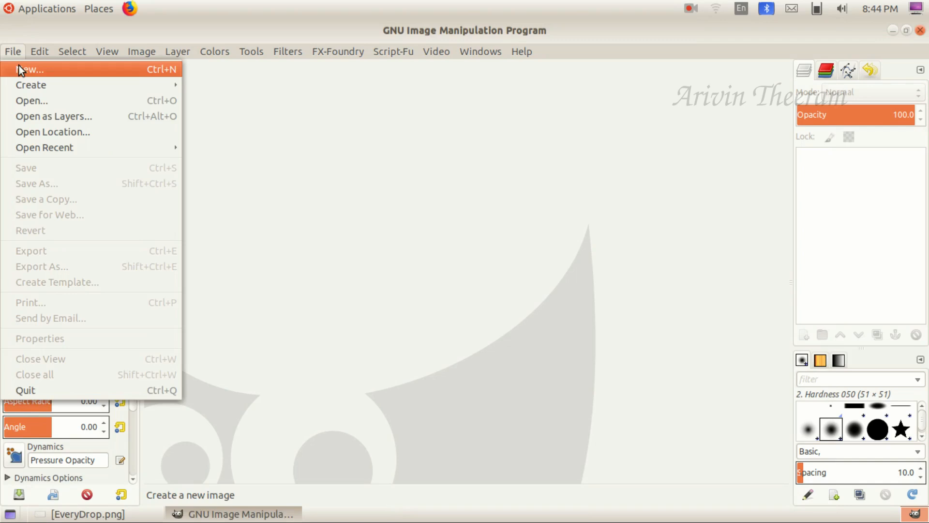
left_click(62, 65)
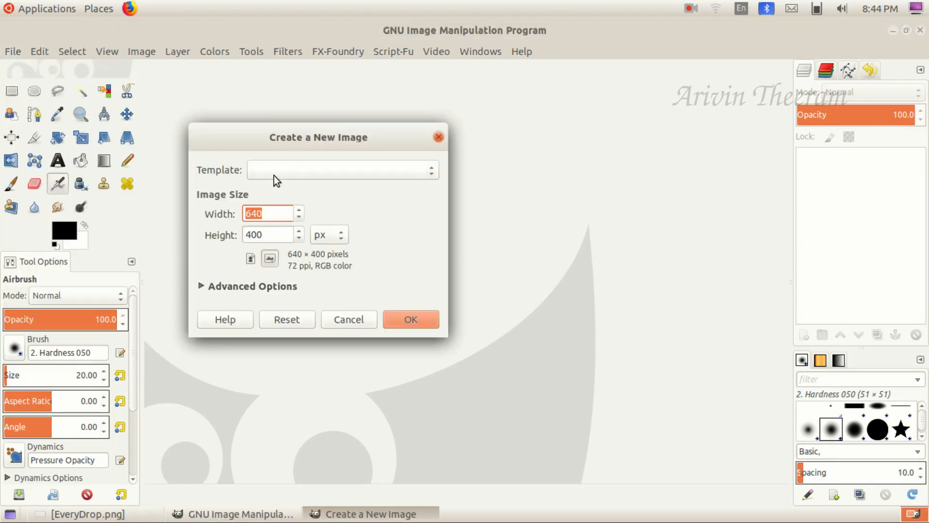
left_click(88, 514)
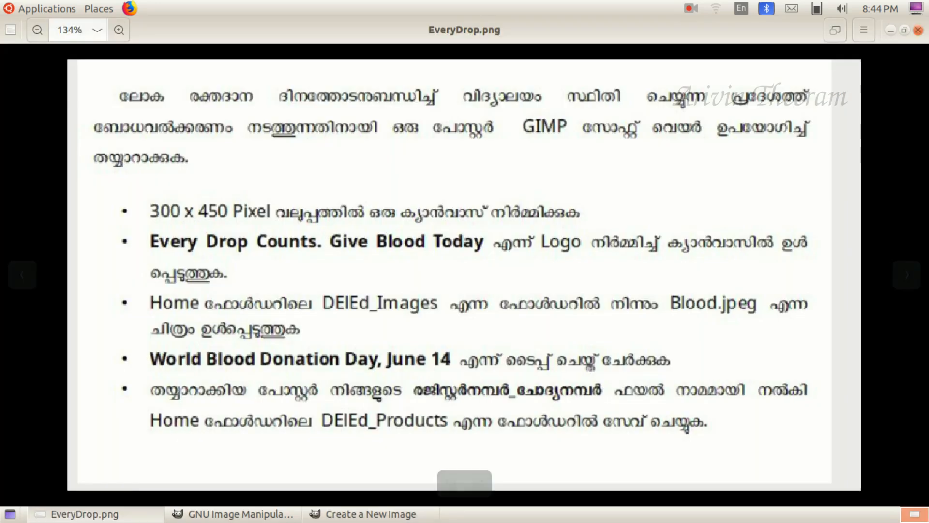
left_click(87, 514)
left_click(267, 213)
key("BackSpace")
key("BackSpace")
key("BackSpace")
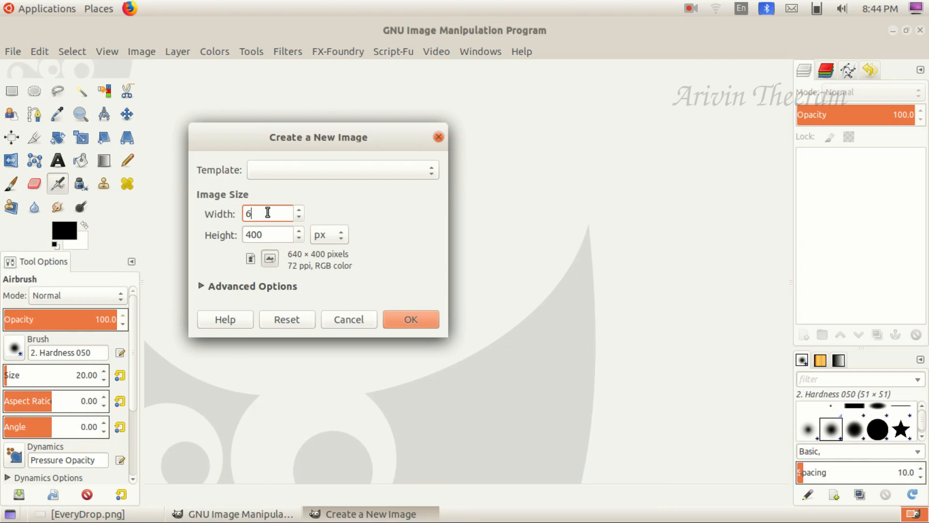
type("300")
Set the new image's height to 450 px, keeping pixels as the unit, and create the image.
left_click(280, 238)
key("BackSpace")
key("BackSpace")
key("BackSpace")
type("450")
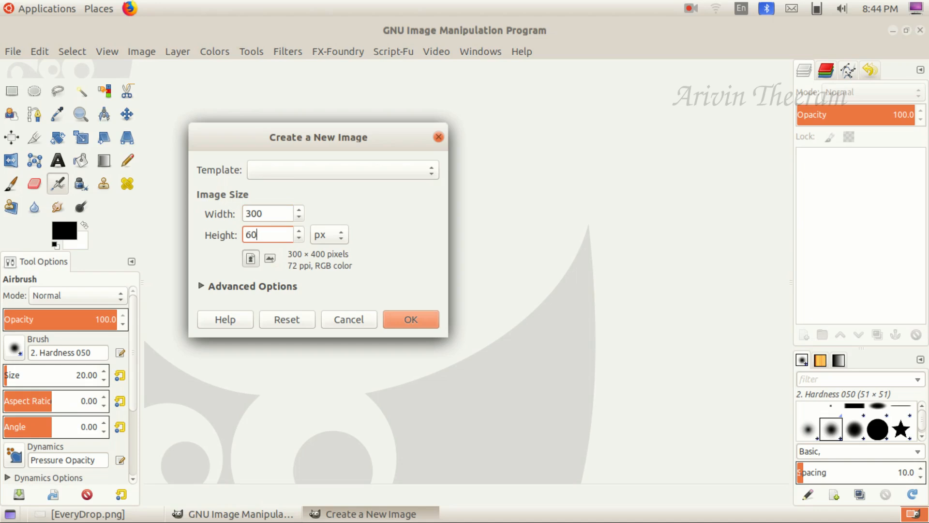
left_click(121, 514)
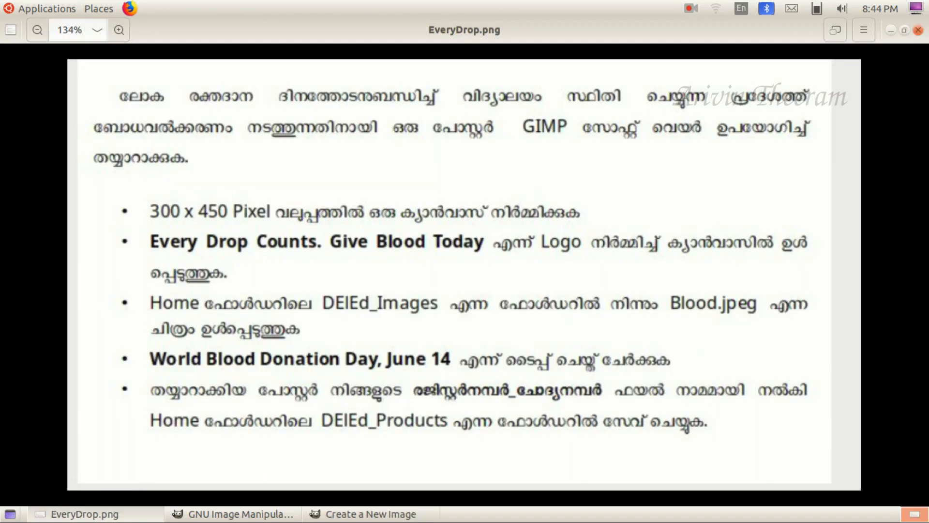
left_click(121, 514)
key("BackSpace")
key("BackSpace")
key("BackSpace")
type("450")
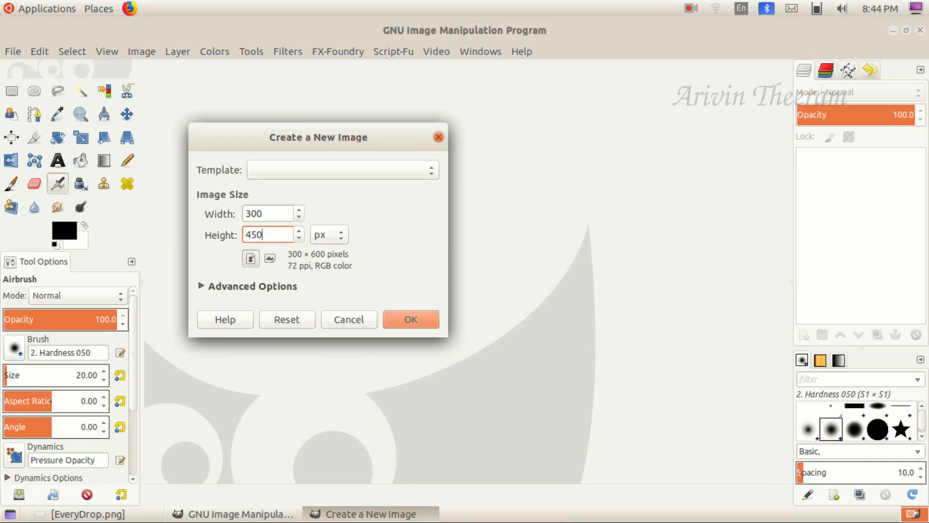
left_click(335, 239)
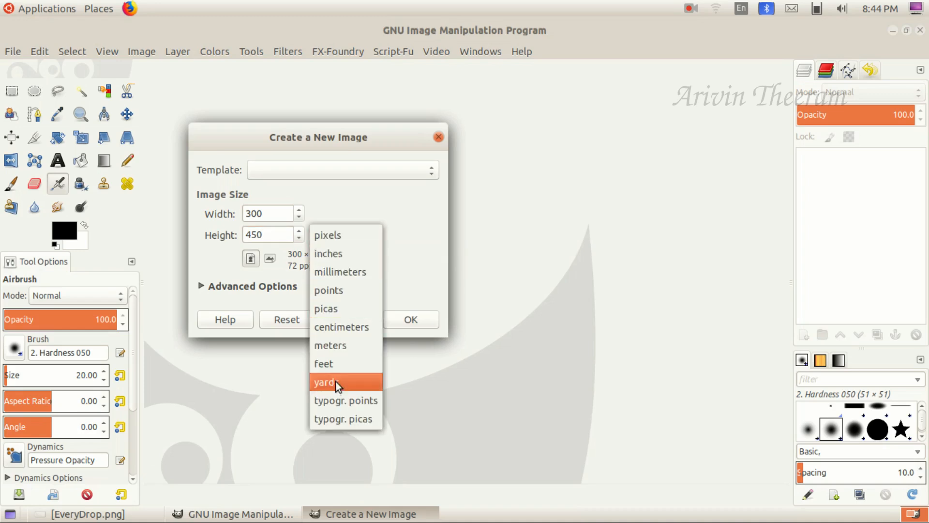
left_click(329, 237)
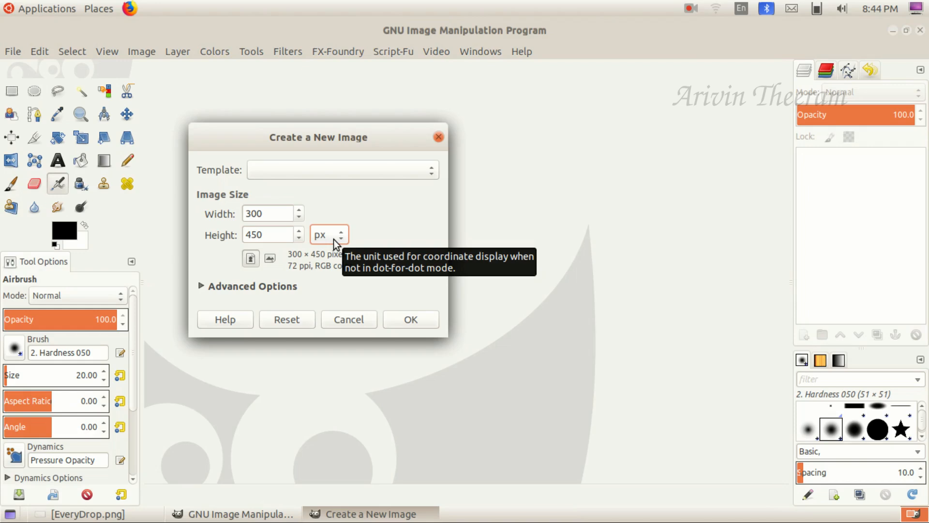
left_click(416, 320)
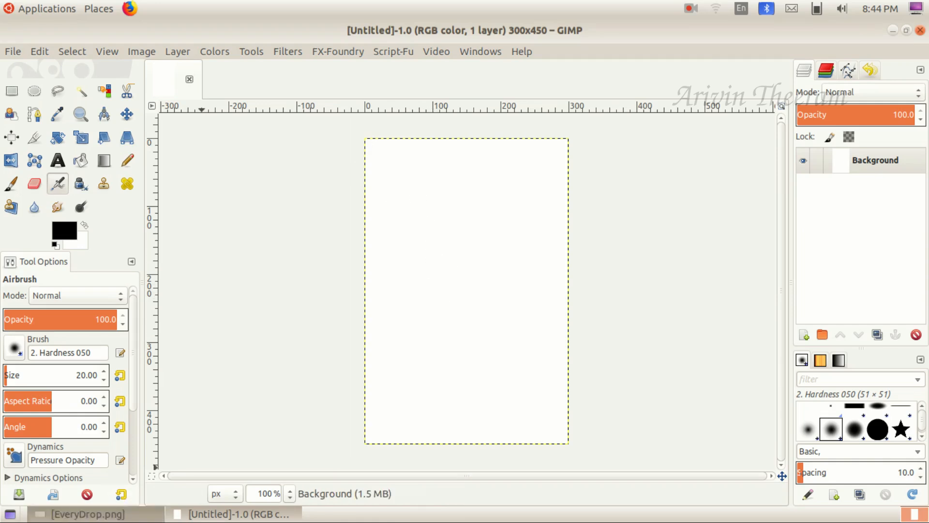
Review the logo requirement in EveryDrop.png, return to the canvas and set the foreground colour to red (f30a0a).
left_click(100, 513)
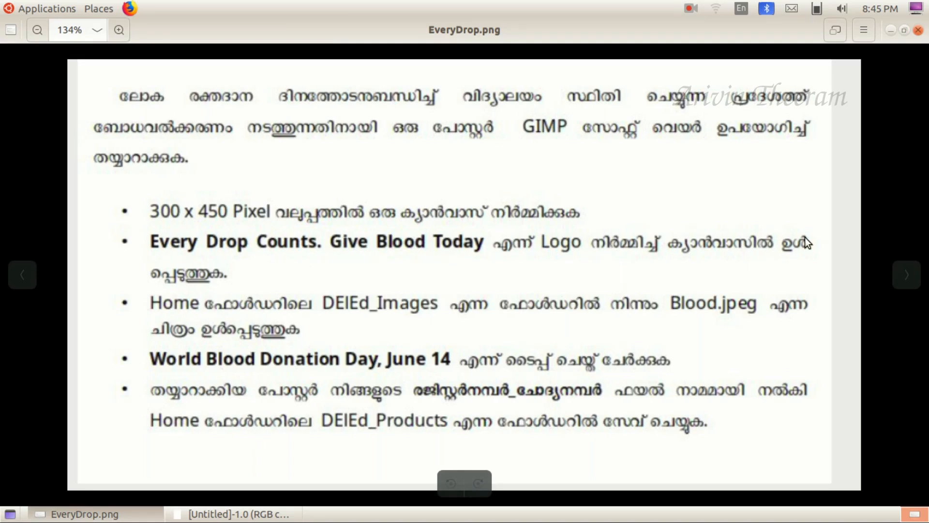
left_click(237, 513)
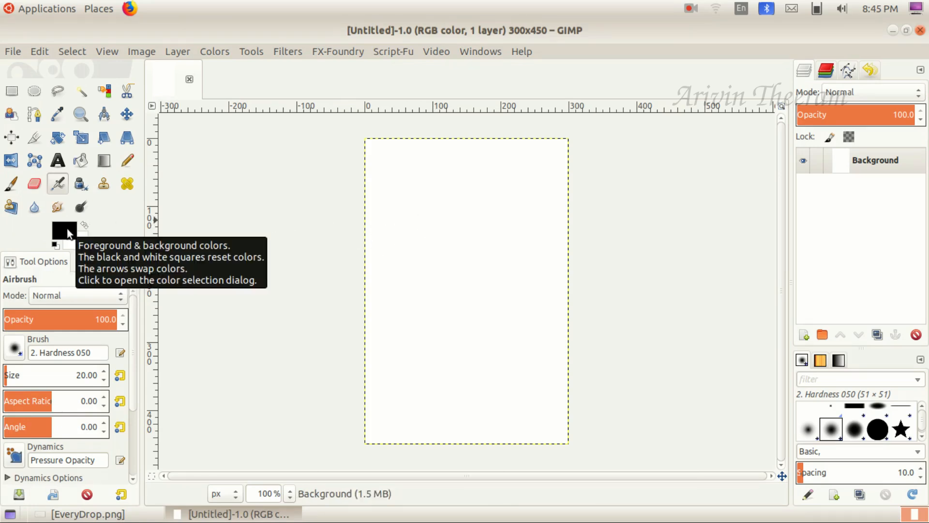
left_click(66, 229)
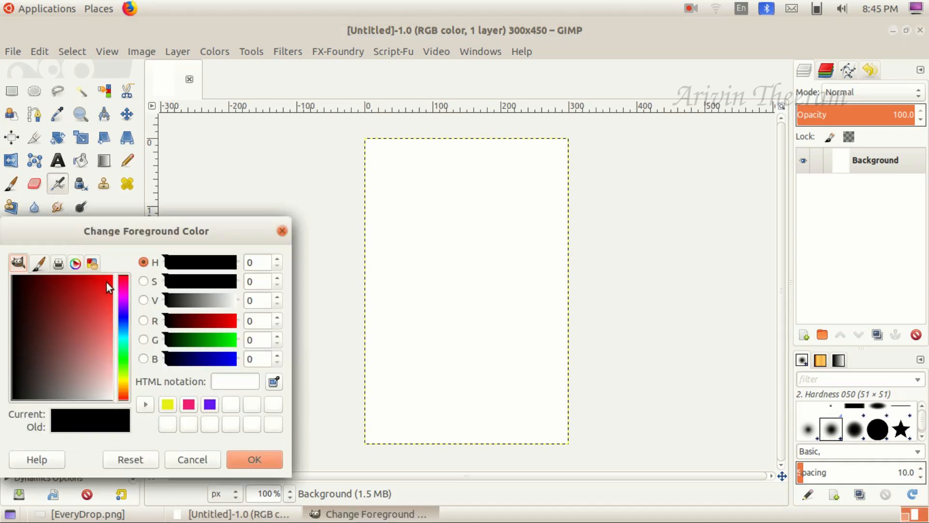
left_click_drag(106, 282, 107, 281)
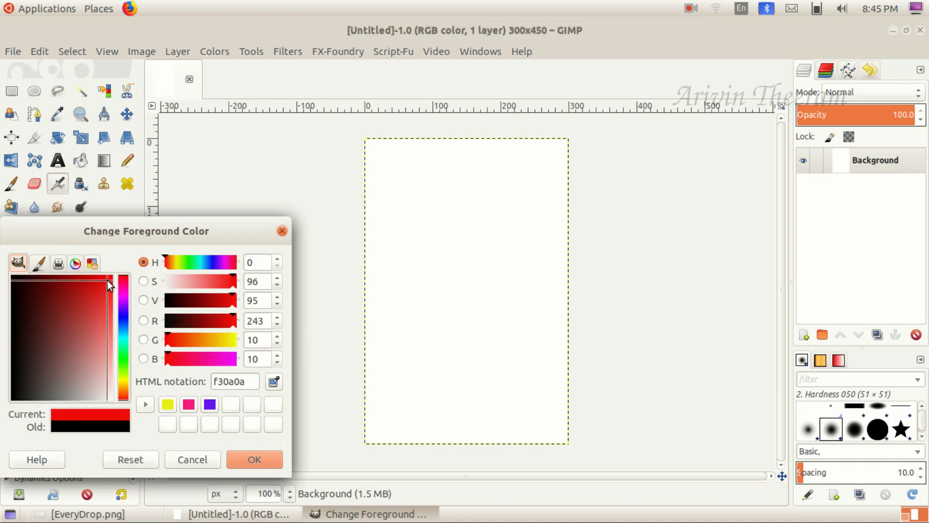
left_click(260, 458)
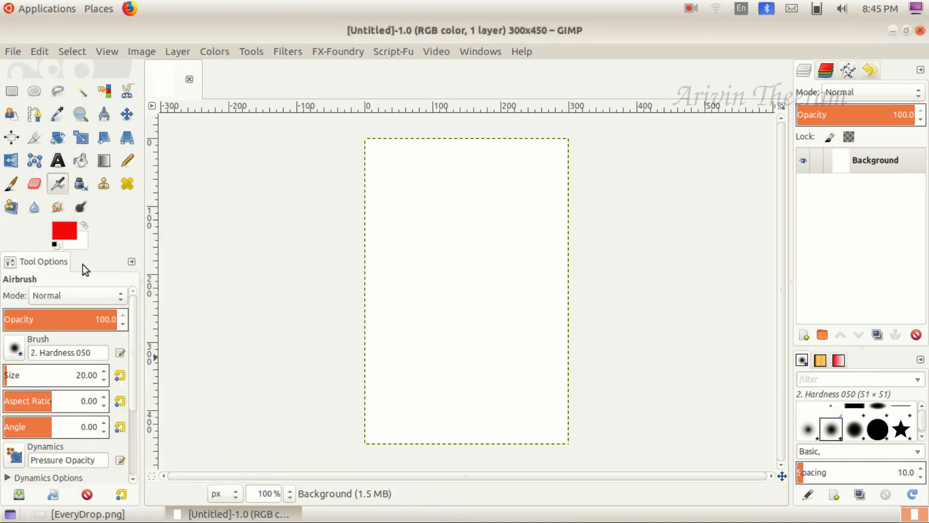
Keep the background colour white (ffffff) and fill the canvas with a linear red-to-white gradient running downward from near the top edge.
left_click(80, 246)
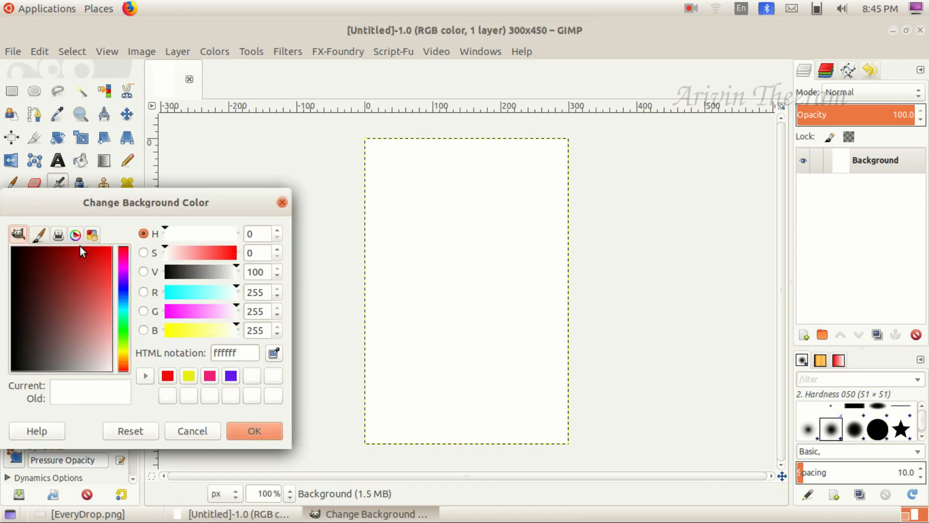
left_click(254, 431)
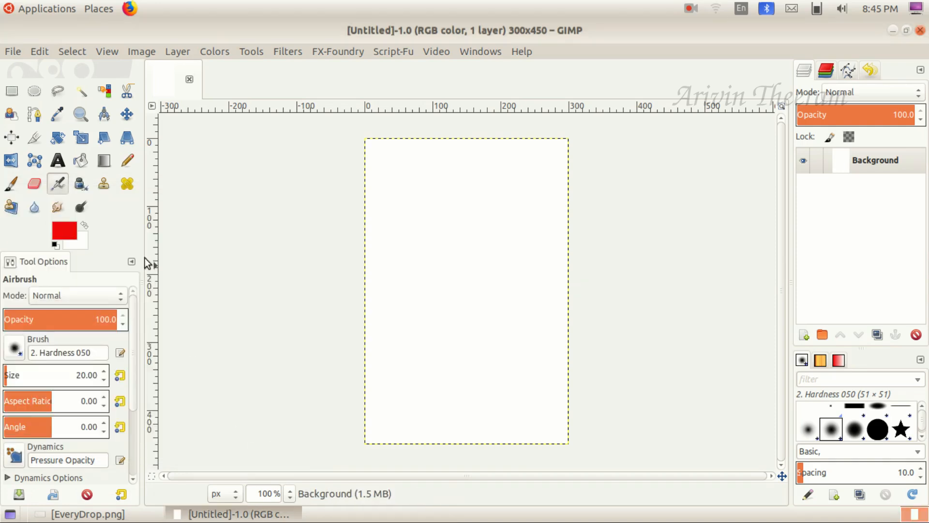
left_click(103, 161)
left_click_drag(452, 155, 459, 382)
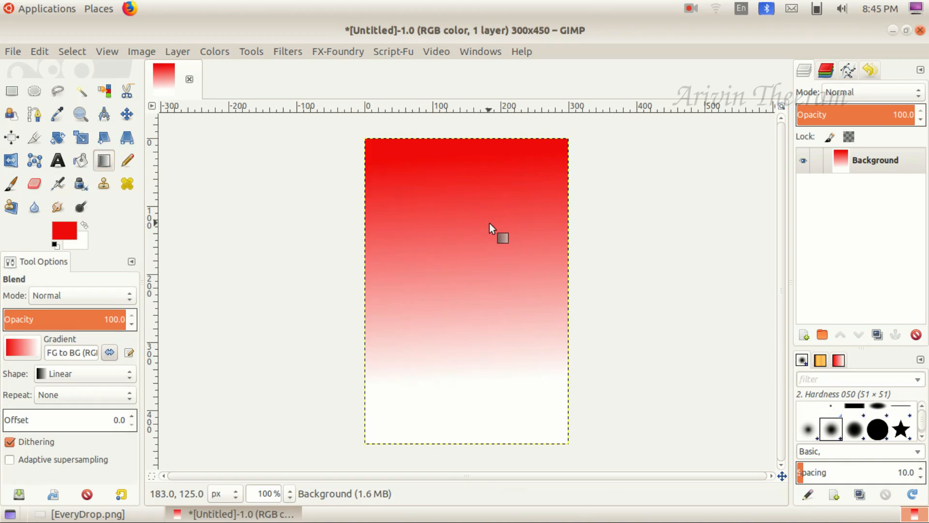
Add a transparent 300 x 450 px layer above the Background layer and select it.
left_click(864, 160)
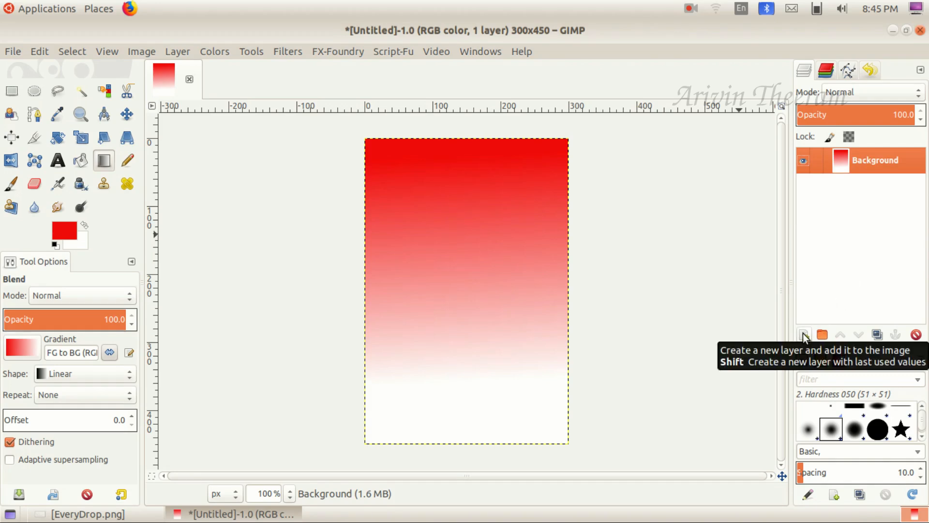
left_click(804, 72)
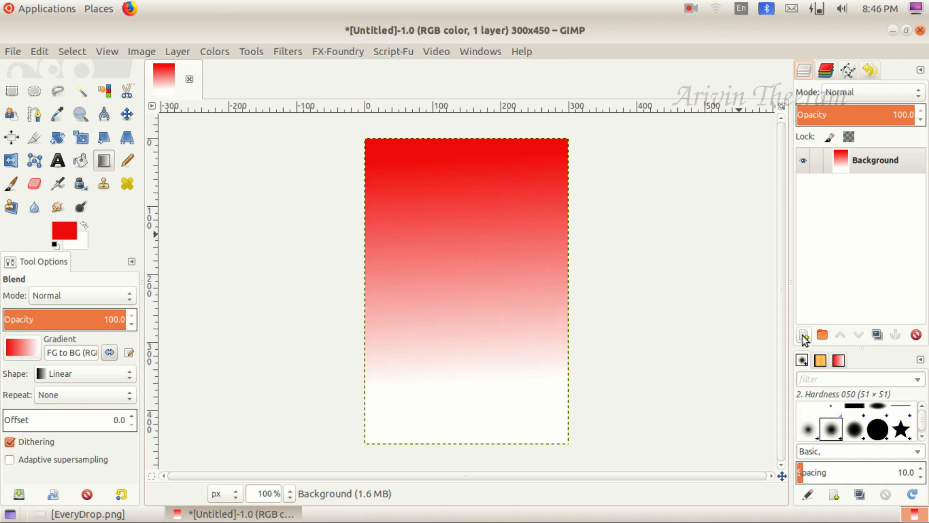
left_click(806, 335)
left_click_drag(793, 232, 761, 177)
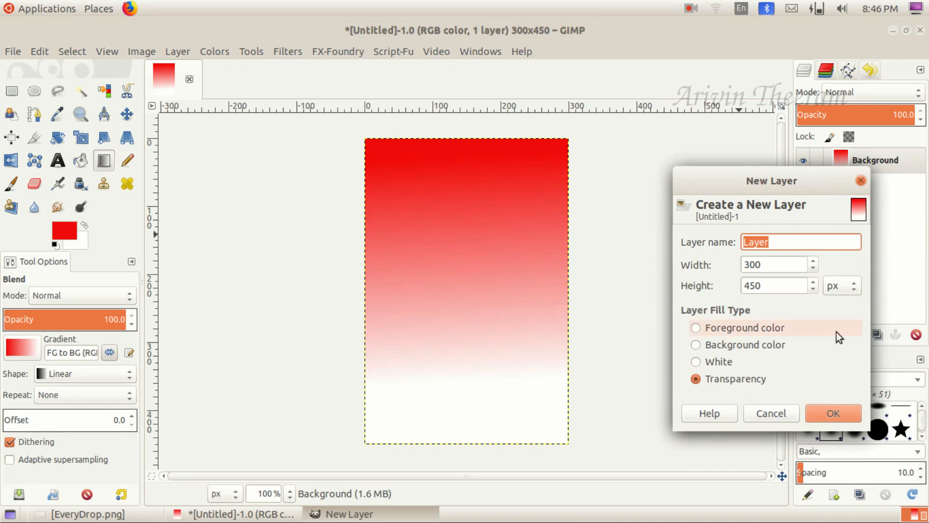
left_click(844, 415)
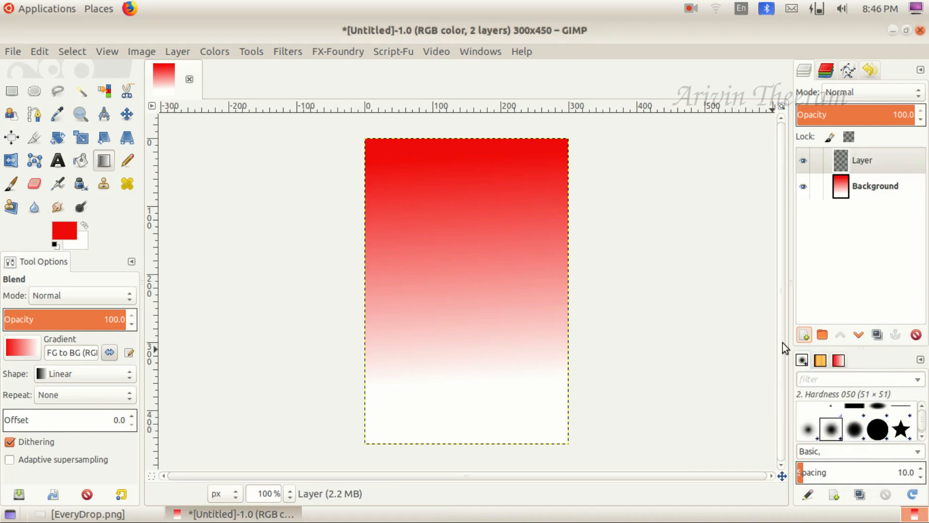
left_click(860, 159)
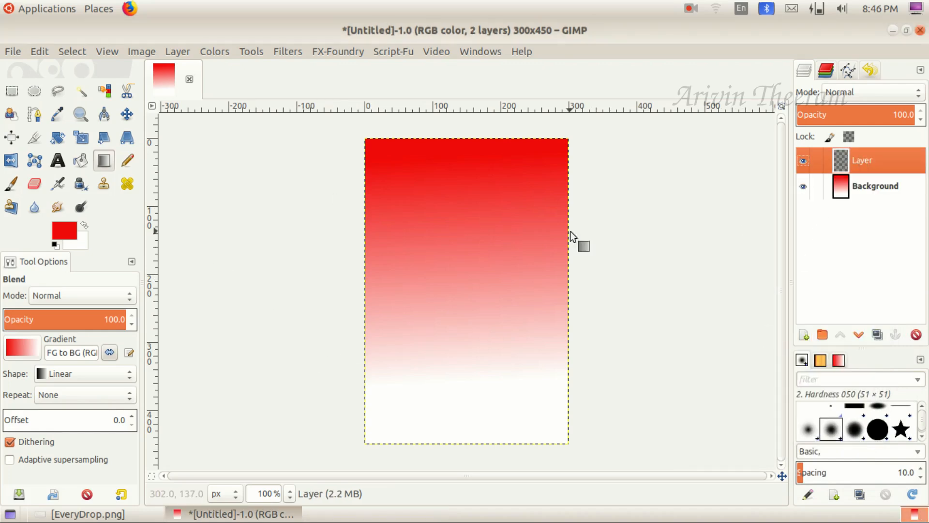
Start creating a Textured logo and set its starting blend colour to red (f81700).
left_click(13, 52)
mouse_move(81, 85)
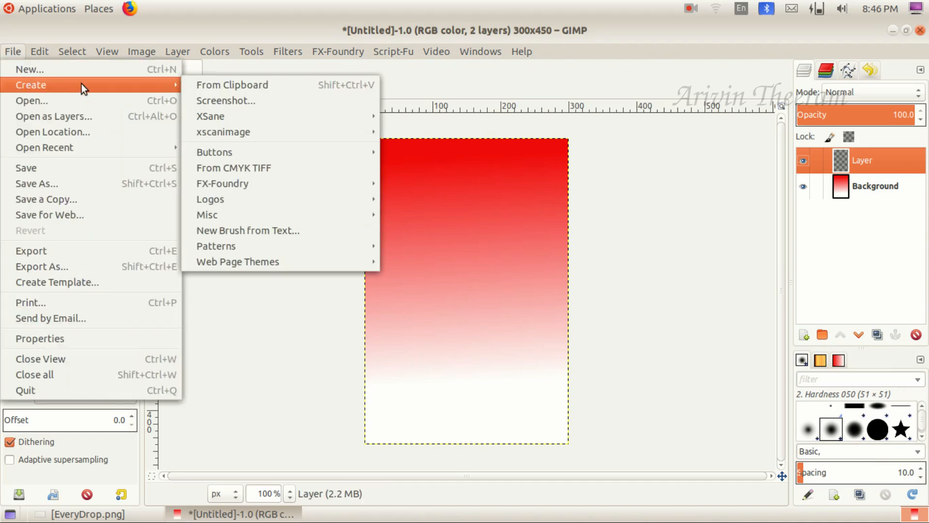
mouse_move(222, 200)
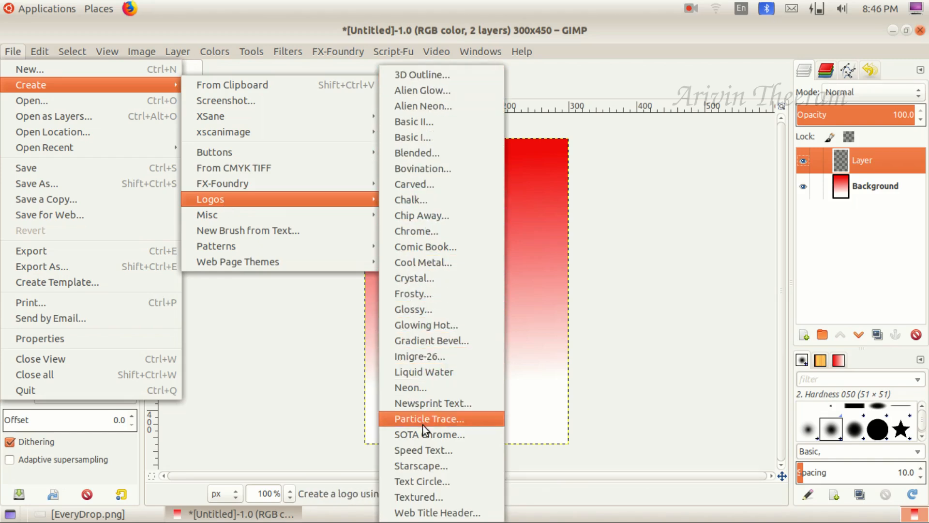
left_click(411, 497)
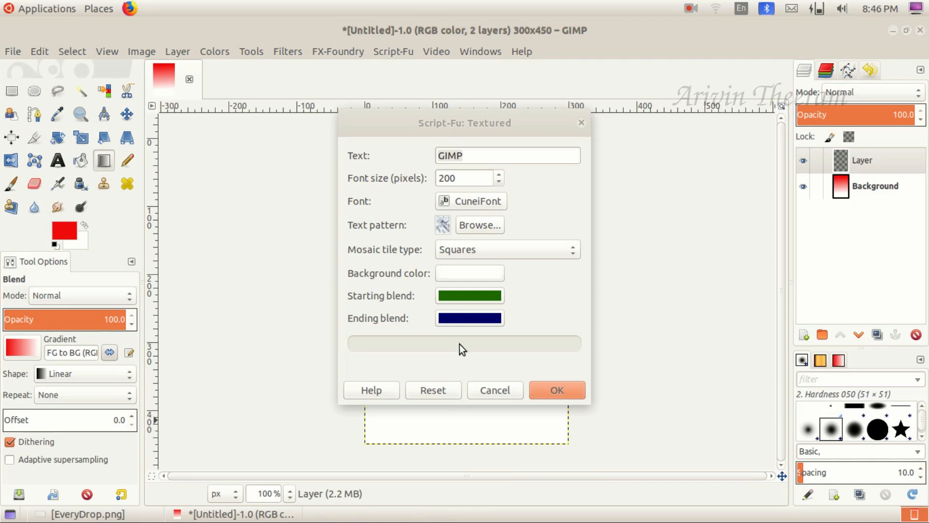
left_click(451, 296)
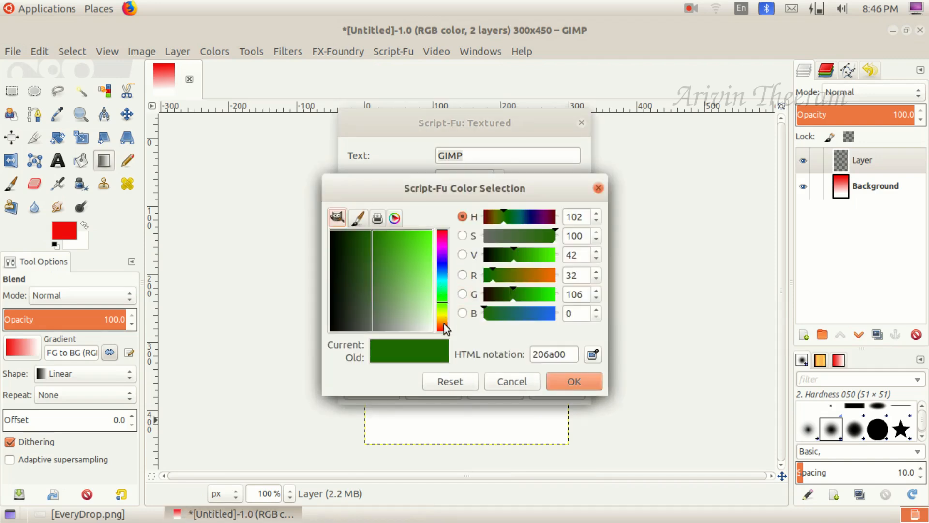
left_click_drag(443, 327, 444, 329)
left_click(429, 232)
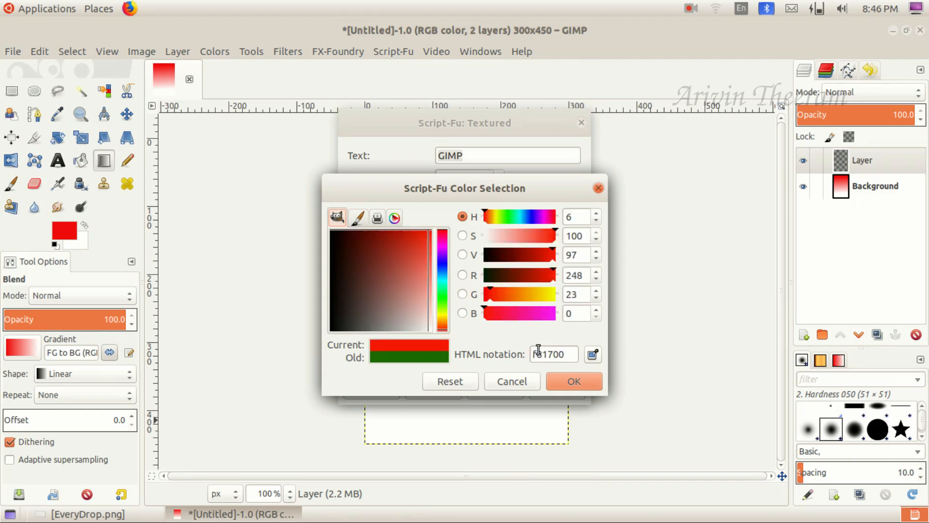
left_click(559, 380)
Set the Textured logo's ending blend colour to a bright yellow-green.
left_click(458, 318)
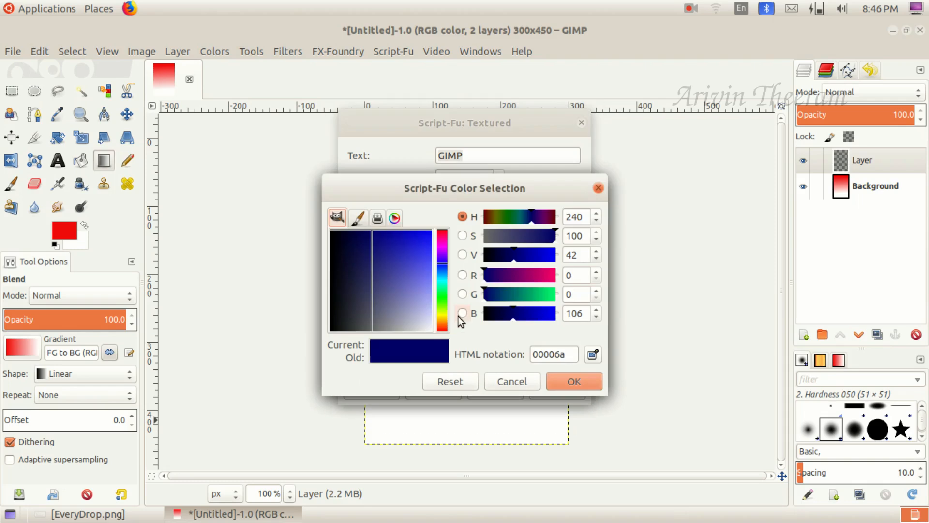
left_click(444, 314)
left_click_drag(445, 310, 443, 313)
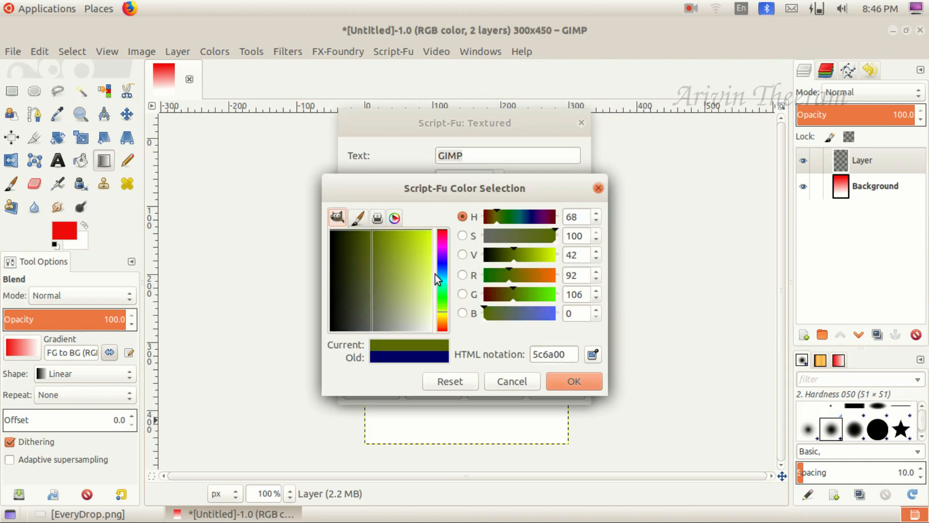
left_click(428, 236)
left_click(563, 382)
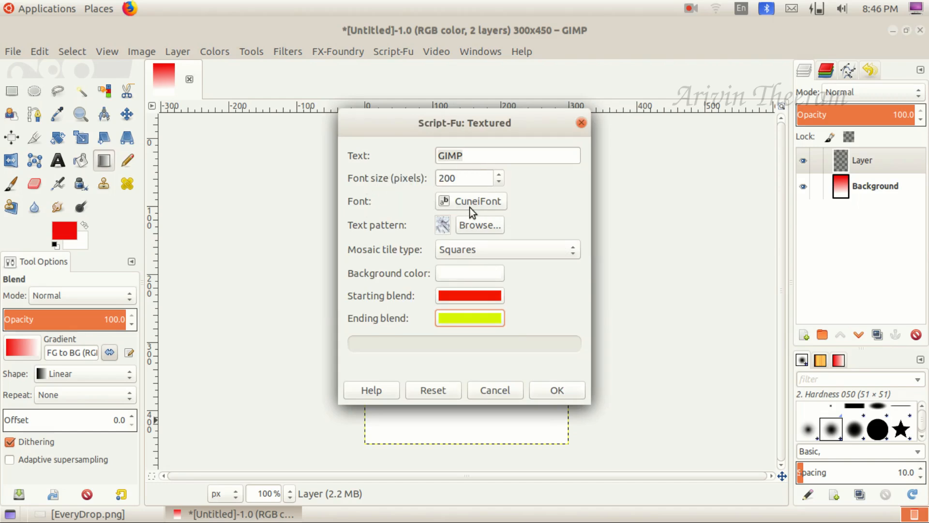
Replace the logo's default text with "Every Drop Counts. Give Blood Today", consulting EveryDrop.png for the wording.
left_click(473, 158)
key("BackSpace")
key("BackSpace")
key("BackSpace")
key("BackSpace")
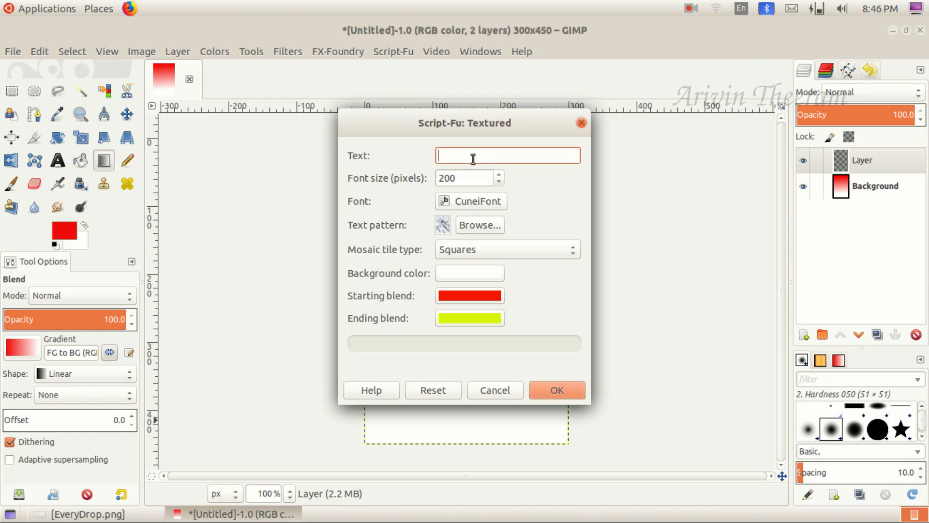
left_click(88, 514)
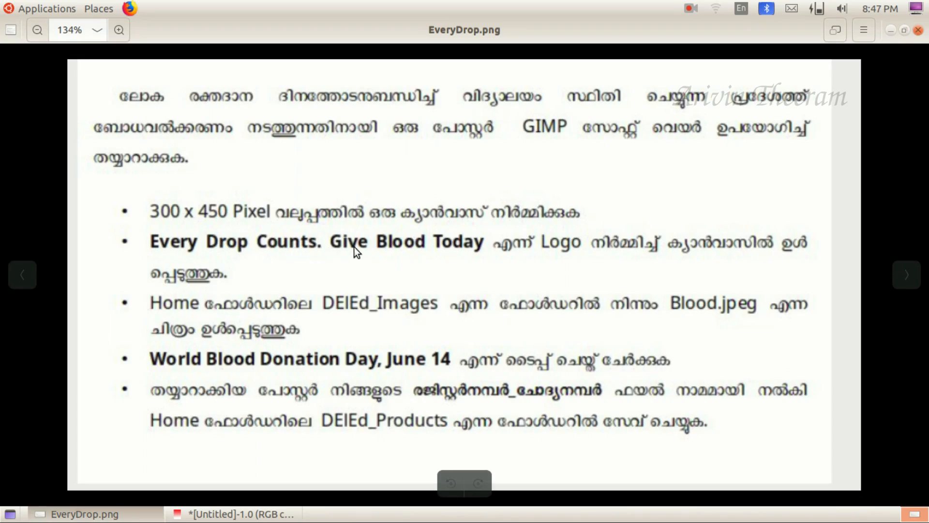
left_click(232, 513)
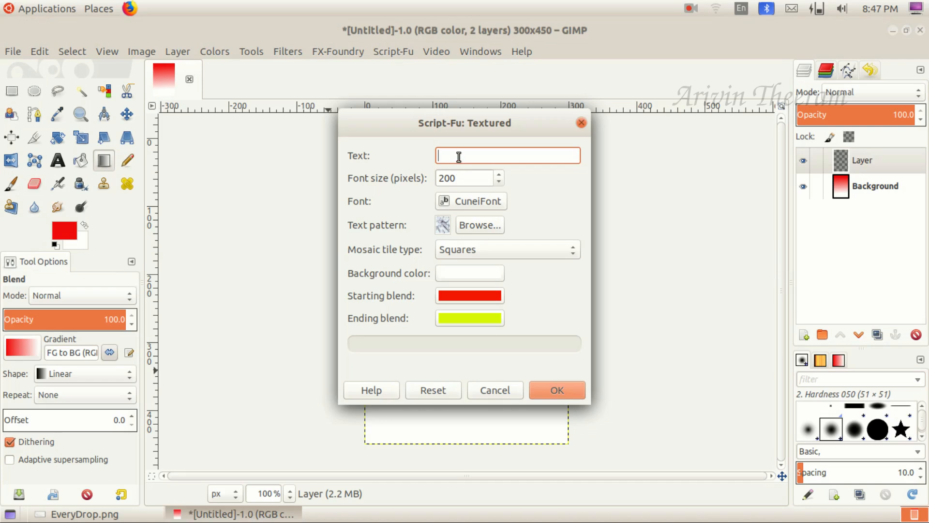
type("E")
type("very Drop Counts. Give Blood T")
type("oday")
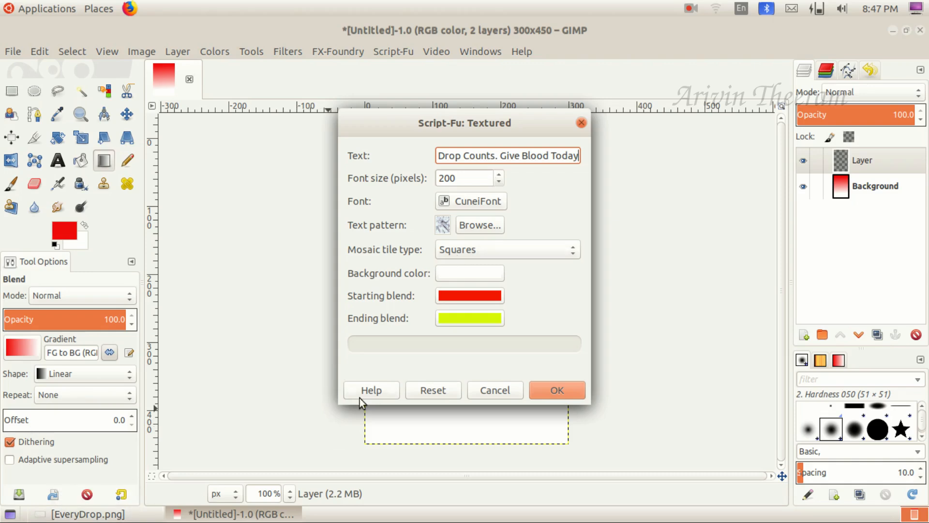
Check the logo wording against EveryDrop.png and generate the Textured logo with font size 200.
left_click(84, 513)
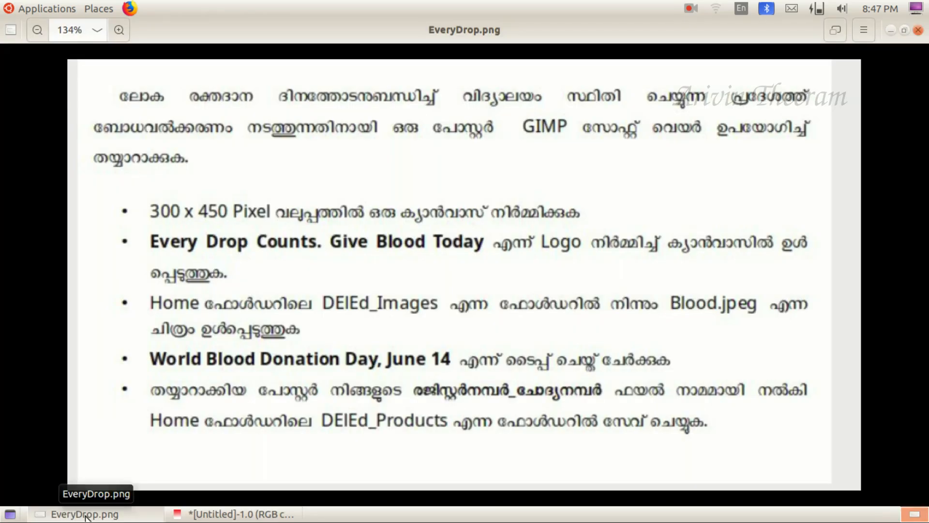
left_click(84, 515)
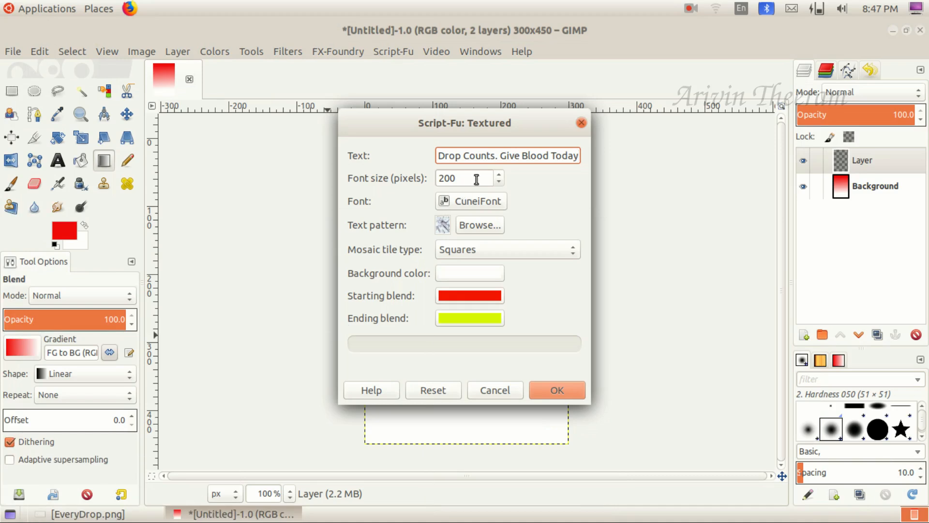
left_click(550, 393)
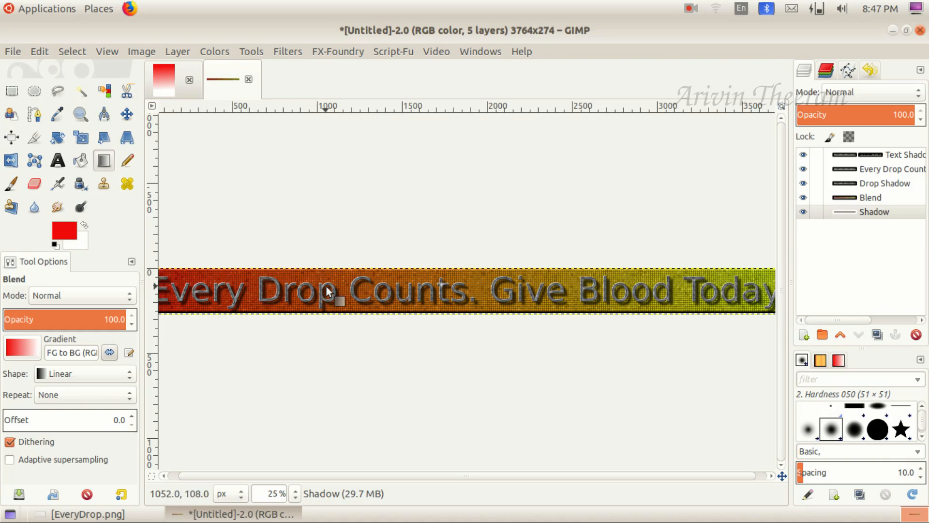
Examine what each layer contributes to the logo image by toggling the layers' visibility off and back on.
left_click(803, 155)
left_click(803, 155)
left_click(803, 168)
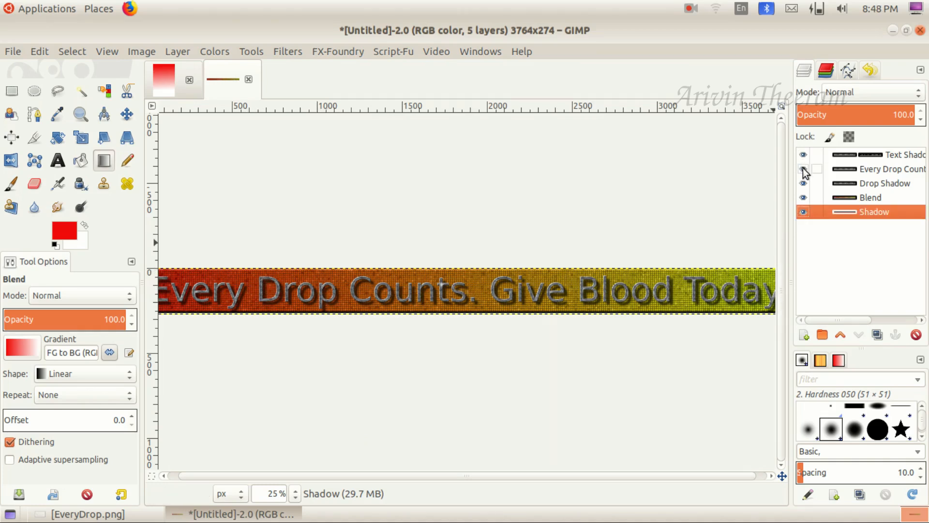
left_click(803, 155)
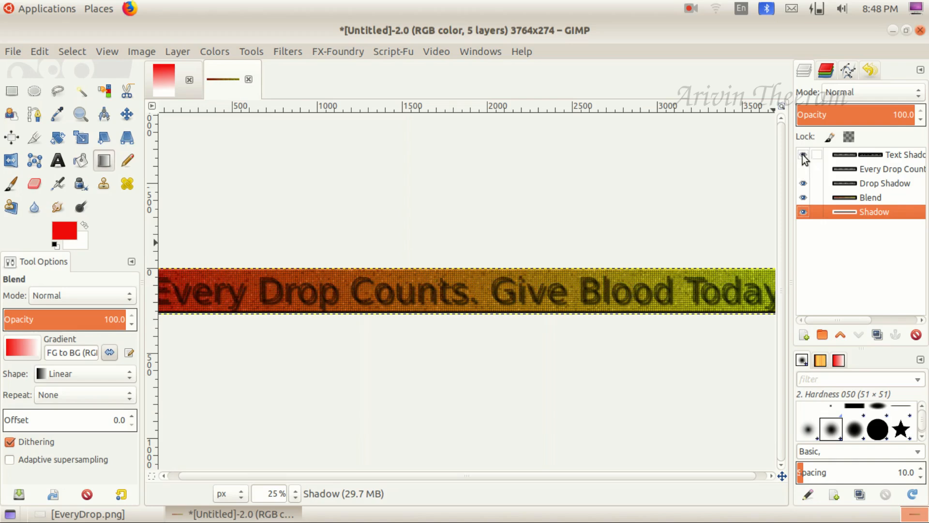
left_click(804, 155)
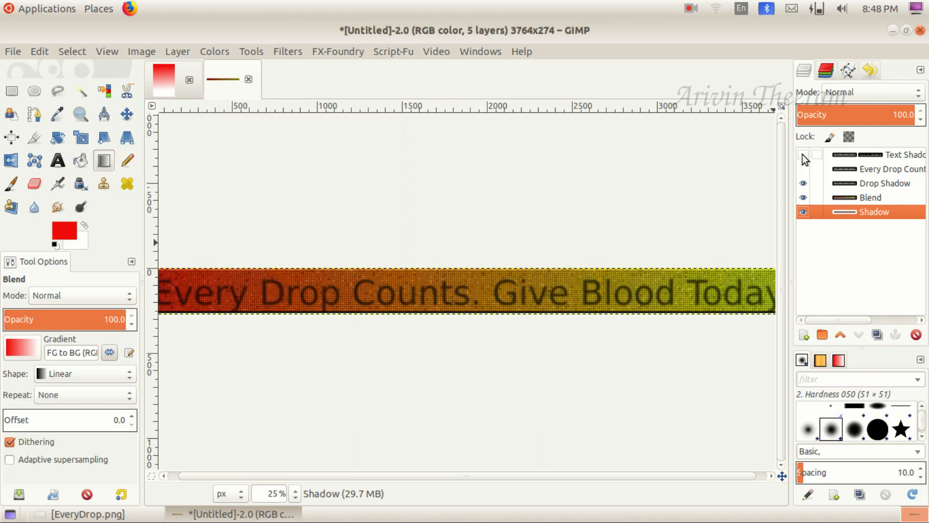
left_click(803, 172)
left_click(803, 173)
left_click(803, 174)
left_click(803, 183)
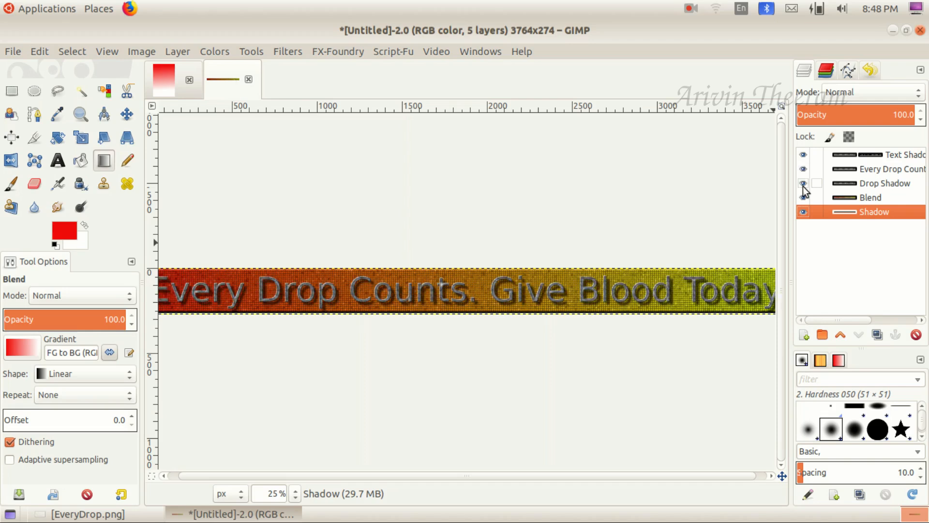
left_click(803, 197)
left_click(804, 197)
left_click(803, 211)
Copy everything visible in the logo image and paste it into the 300 x 450 px poster.
left_click(38, 52)
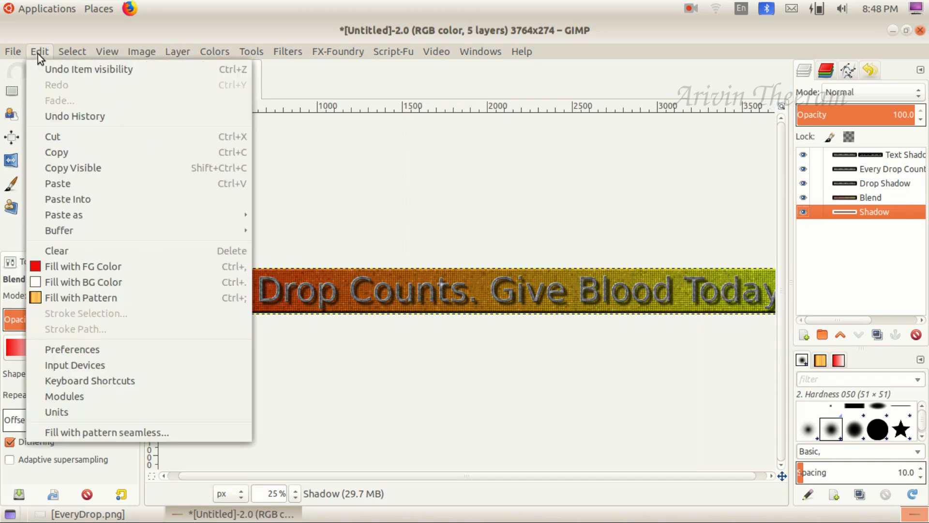
left_click(74, 164)
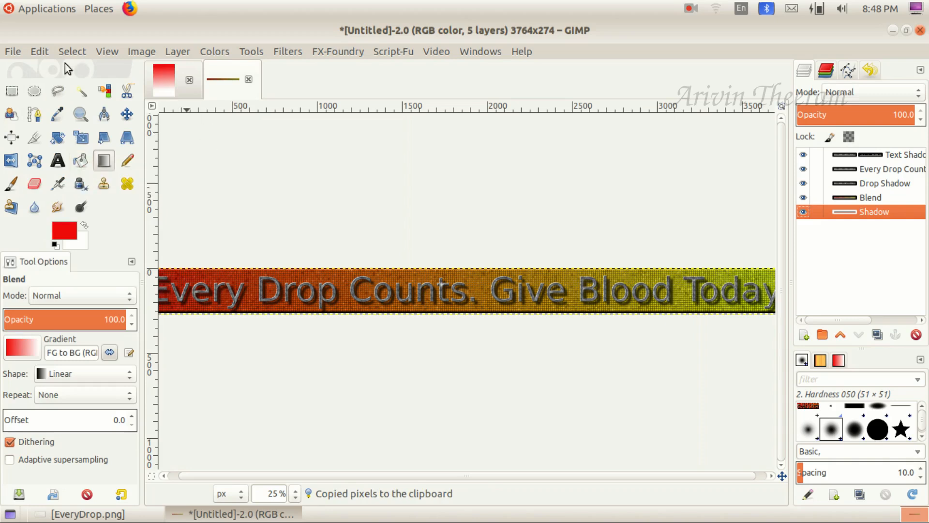
left_click(166, 78)
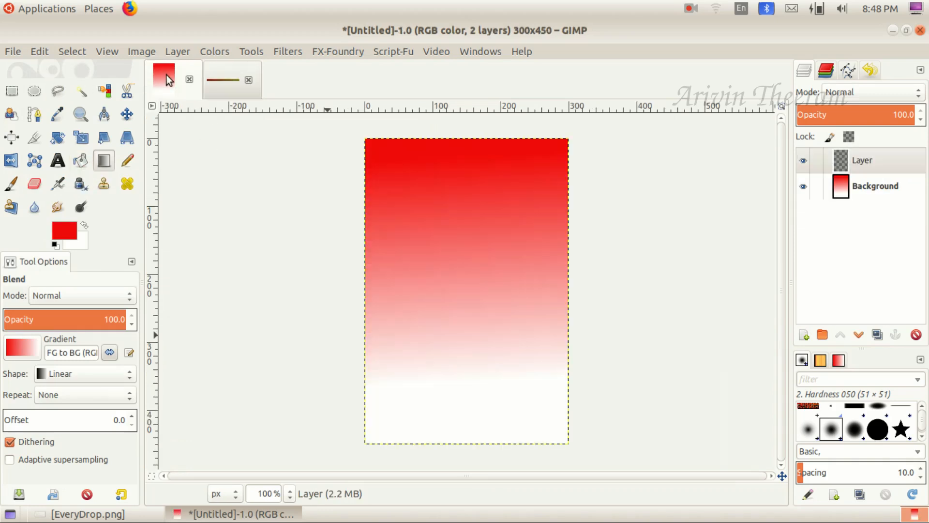
left_click(39, 52)
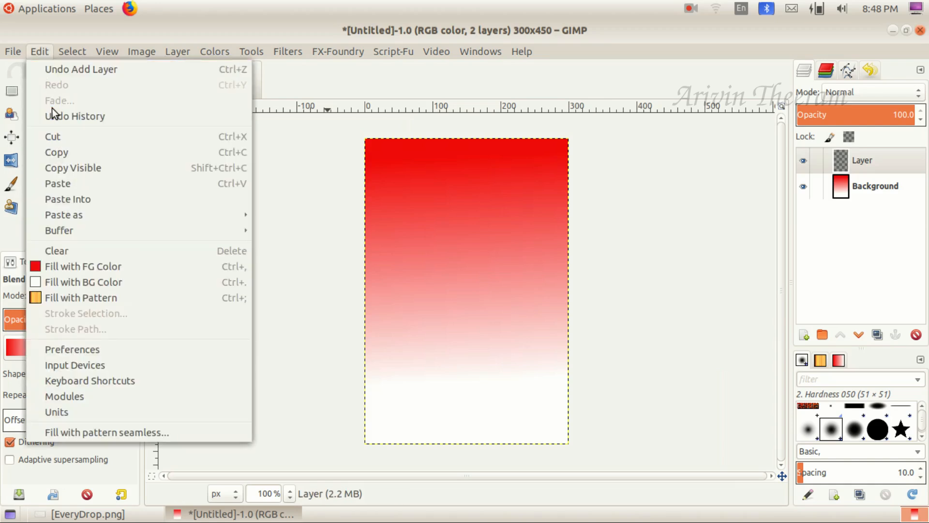
left_click(57, 181)
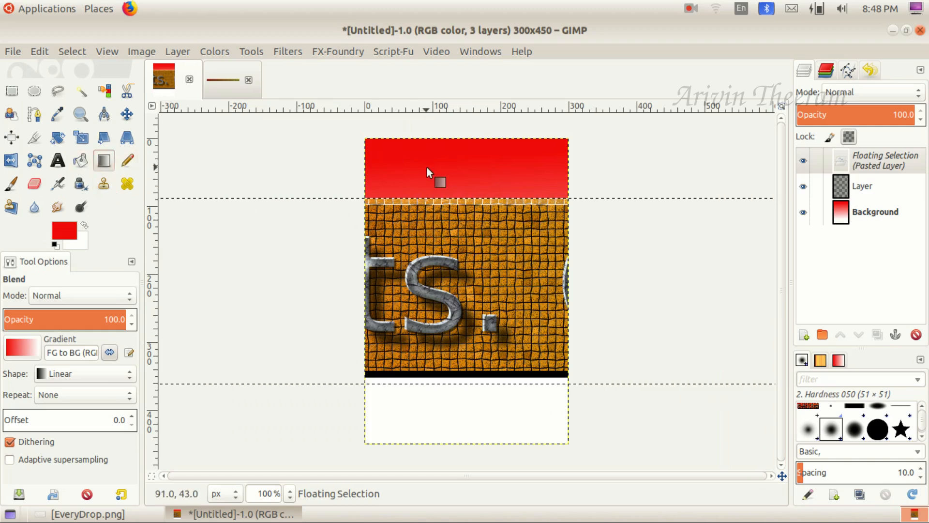
Scale the pasted logo to a width of 1485 px, keeping its height at 274 px.
left_click(81, 137)
left_click(422, 240)
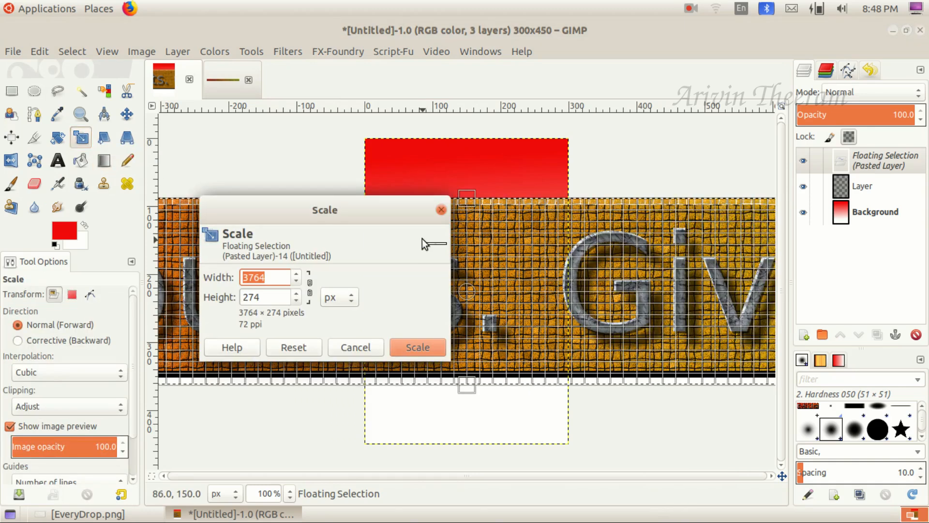
left_click(296, 281)
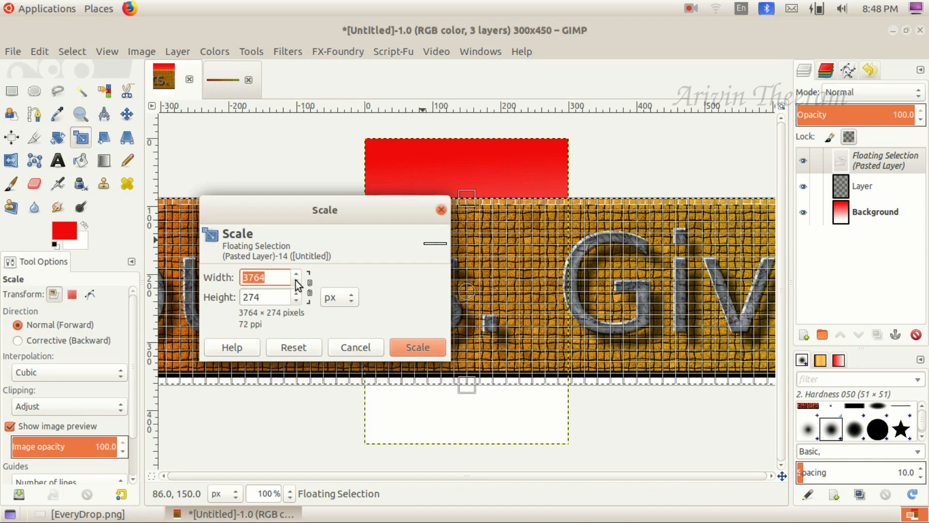
left_click_drag(296, 282, 295, 280)
key("Return")
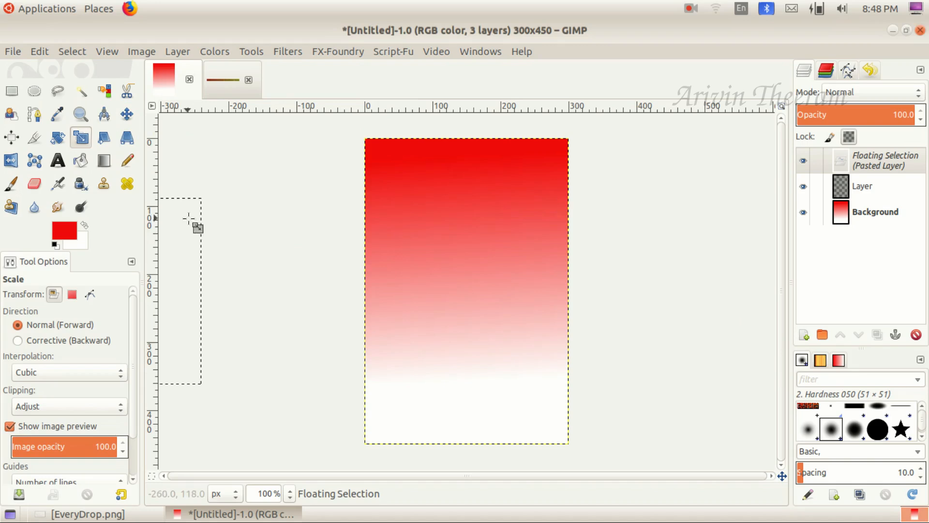
Move the pasted logo back over the poster so that its beginning overlaps the canvas.
left_click(126, 114)
left_click_drag(197, 224, 618, 219)
left_click_drag(387, 210, 547, 202)
left_click_drag(387, 245, 514, 251)
left_click_drag(429, 259, 465, 258)
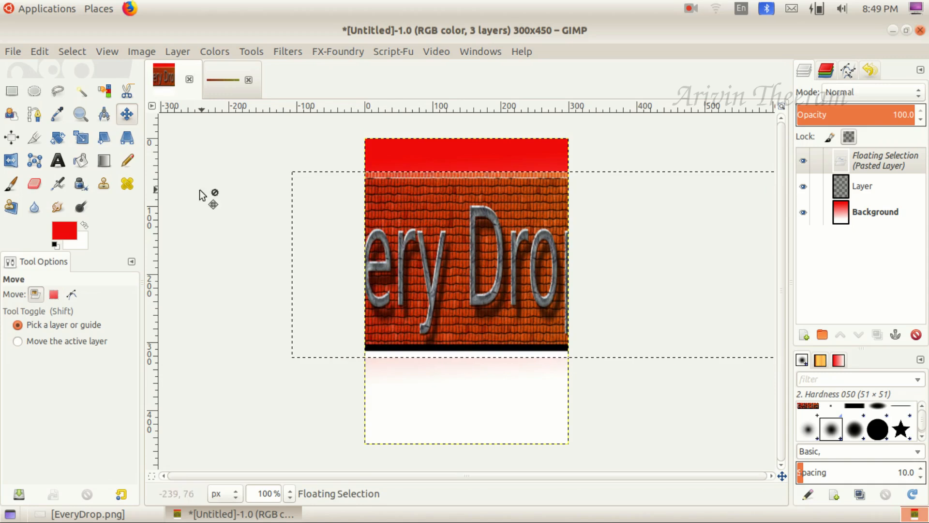
Scale the pasted logo to 361 x 50 px and move it so its start sits just inside the poster's left edge.
left_click(81, 138)
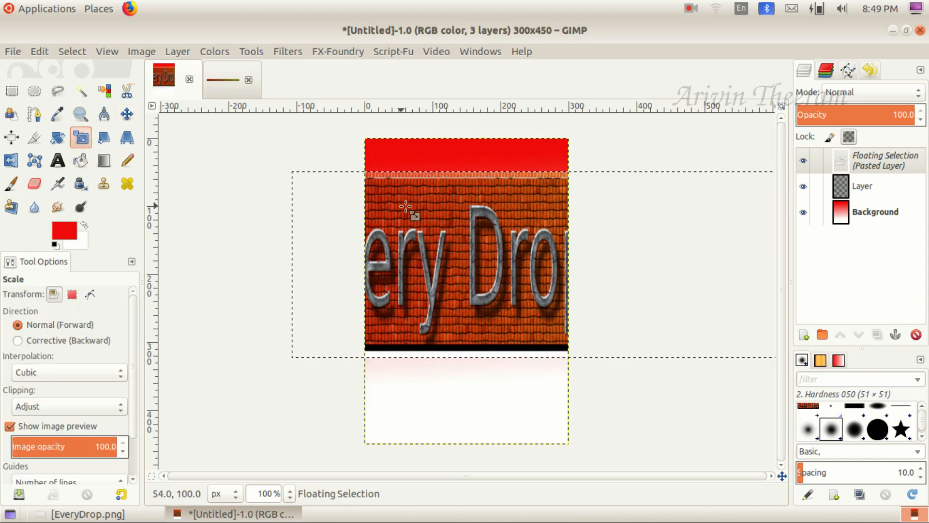
left_click(415, 207)
left_click(296, 252)
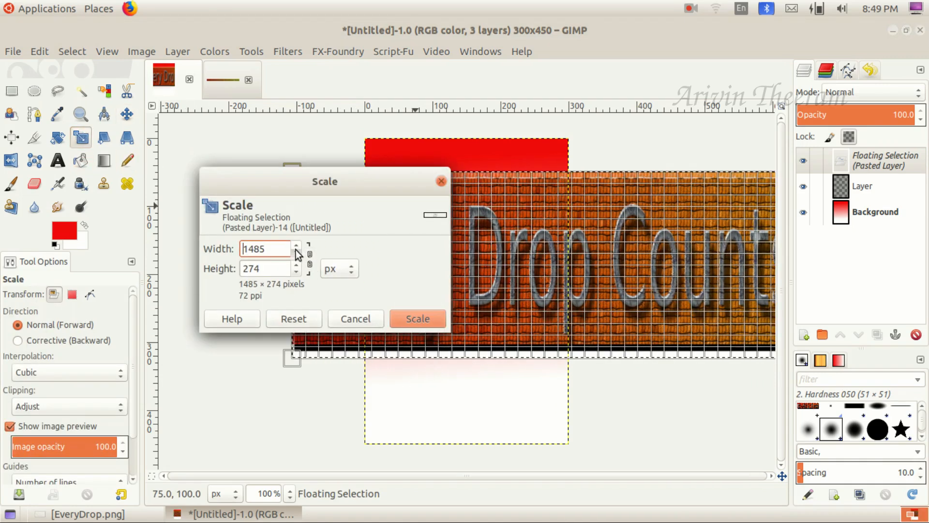
left_click_drag(296, 251, 299, 274)
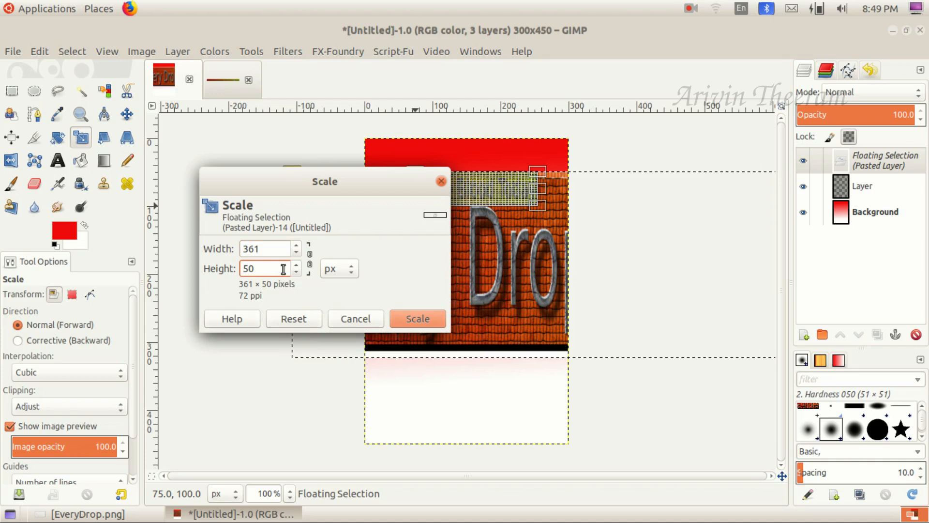
left_click(405, 317)
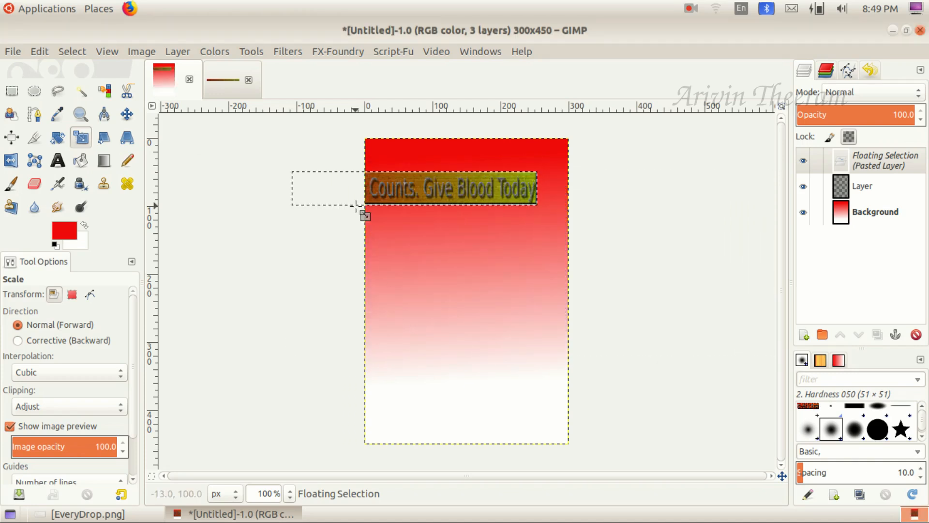
left_click(135, 124)
left_click_drag(442, 188, 518, 189)
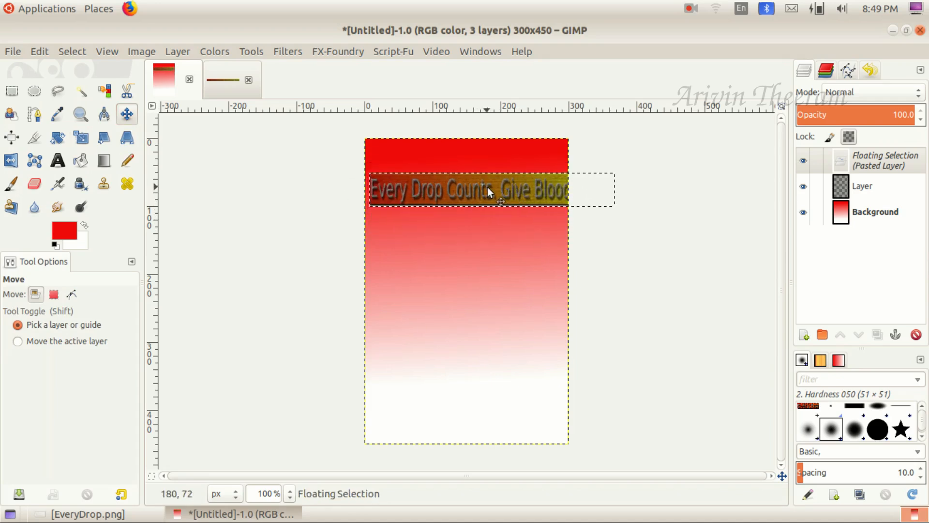
Scale the pasted logo to about 280 x 47 px and move it up near the poster's top edge.
left_click(84, 138)
left_click(425, 173)
left_click_drag(614, 208, 564, 208)
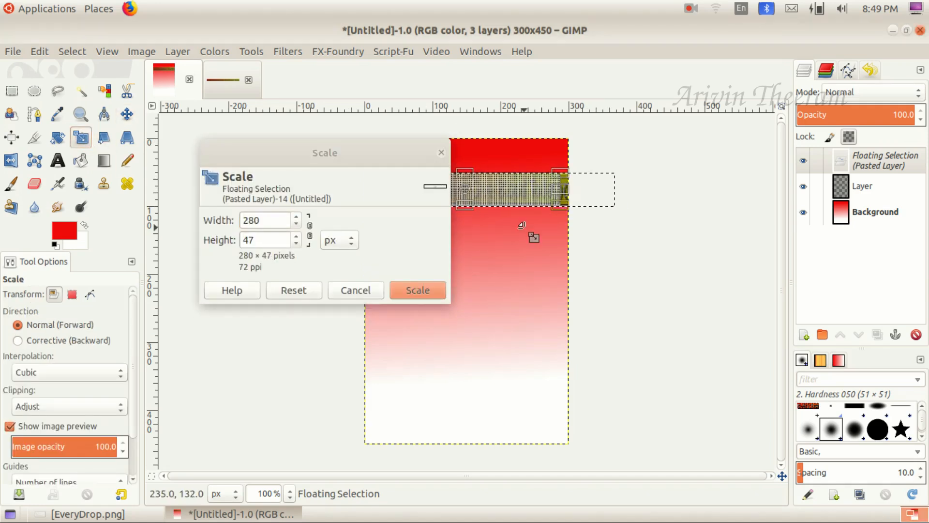
left_click(422, 290)
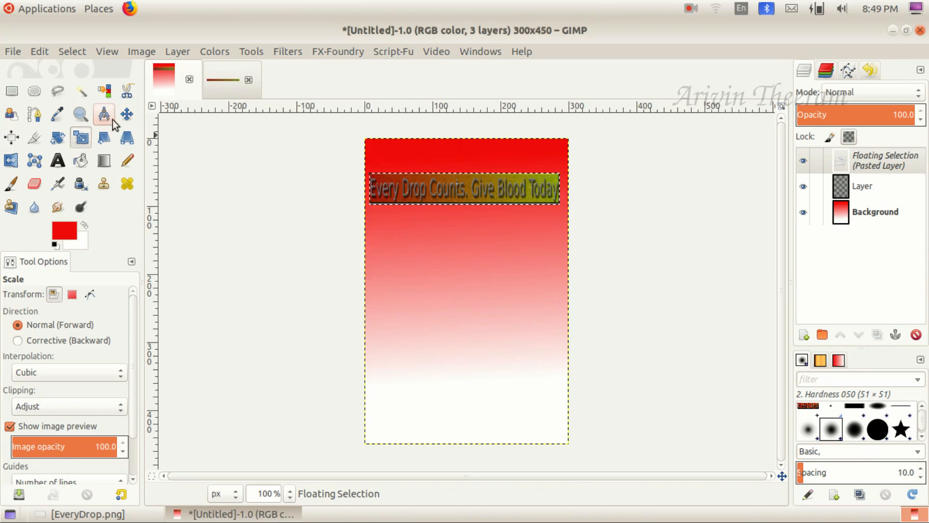
left_click(127, 115)
left_click_drag(411, 180, 411, 164)
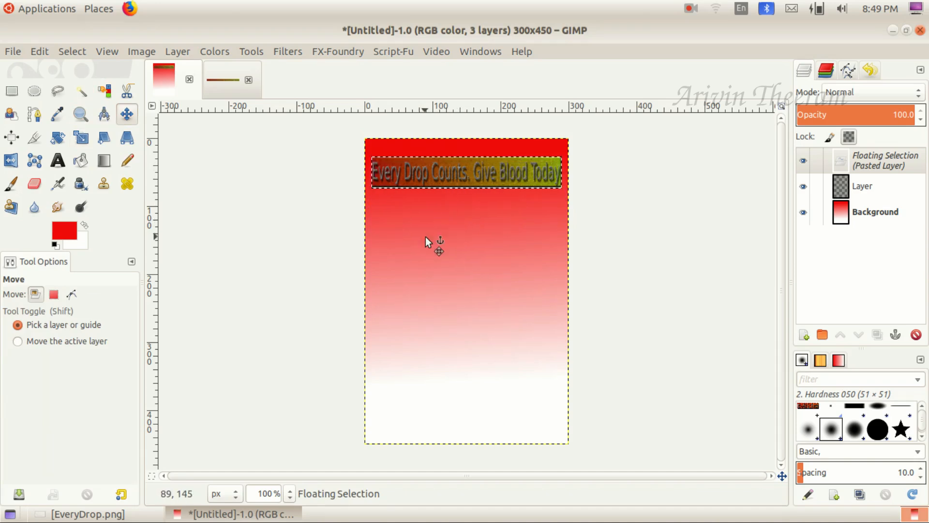
Review the remaining requirements in EveryDrop.png, return to GIMP and close the separate logo image, discarding its changes.
left_click(155, 517)
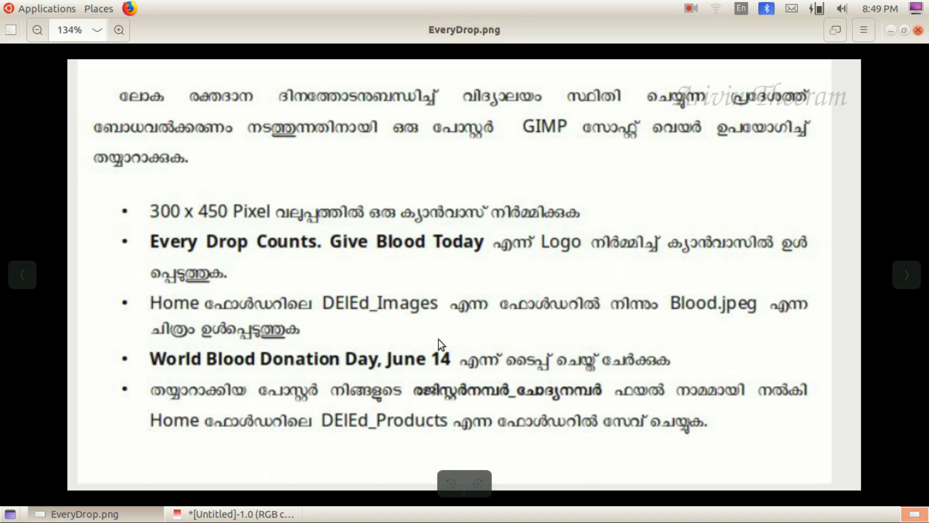
left_click(130, 514)
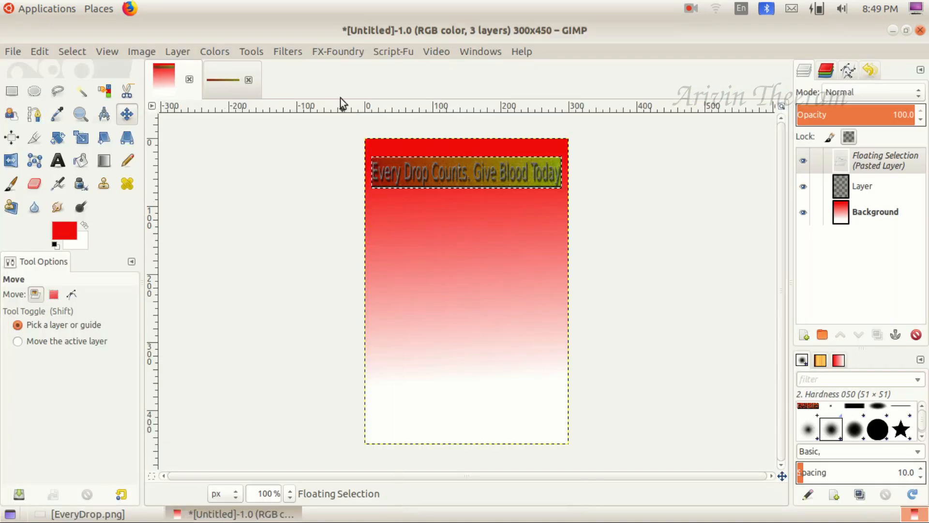
left_click(235, 74)
left_click(249, 80)
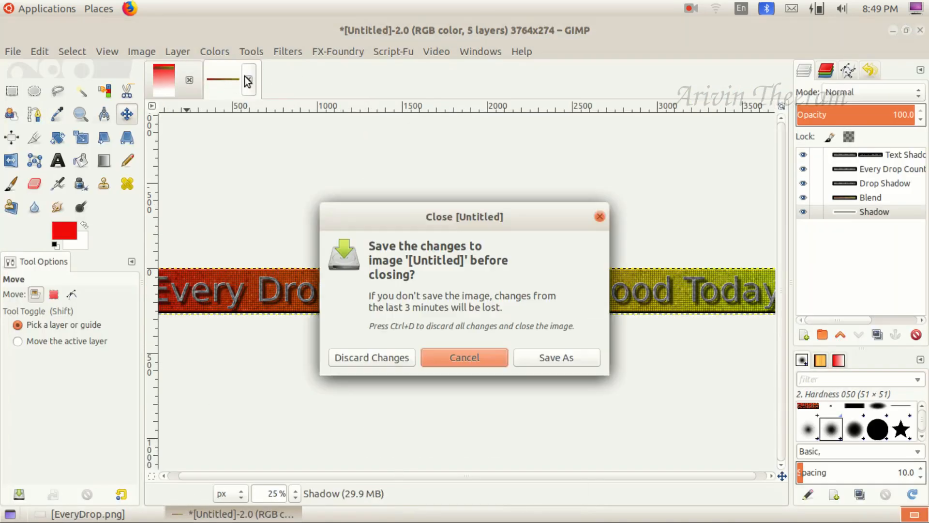
left_click(373, 362)
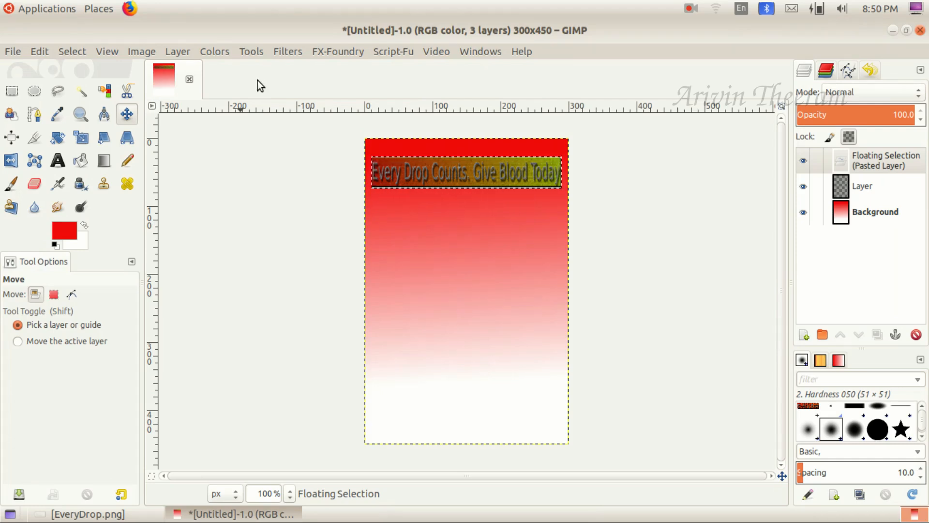
Open Blood.jpeg from the DElEd_Images folder as a separate image.
key("ctrl+o")
left_click(152, 171)
double_click(152, 170)
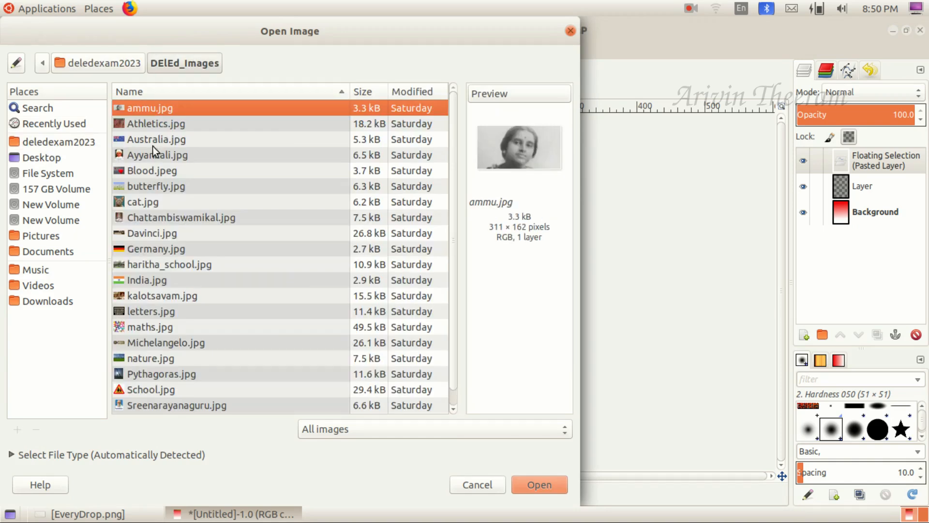
left_click(157, 169)
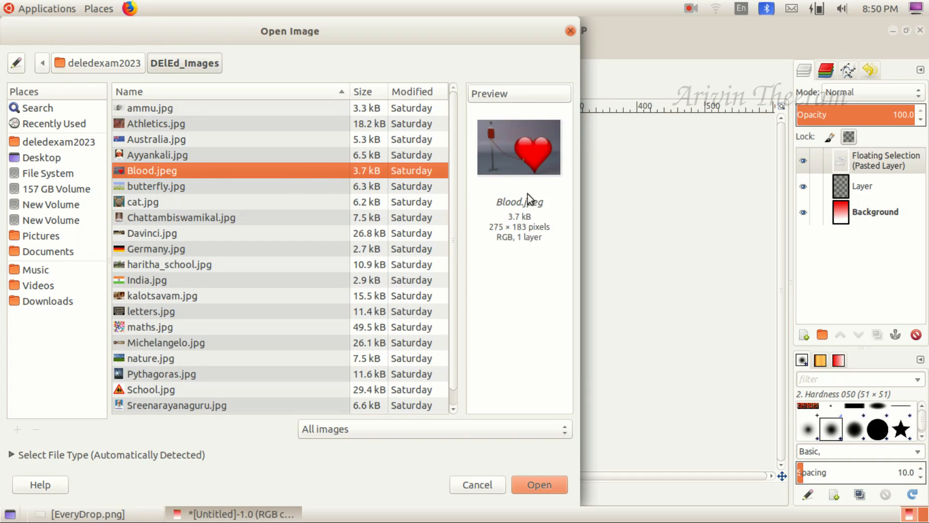
left_click(538, 490)
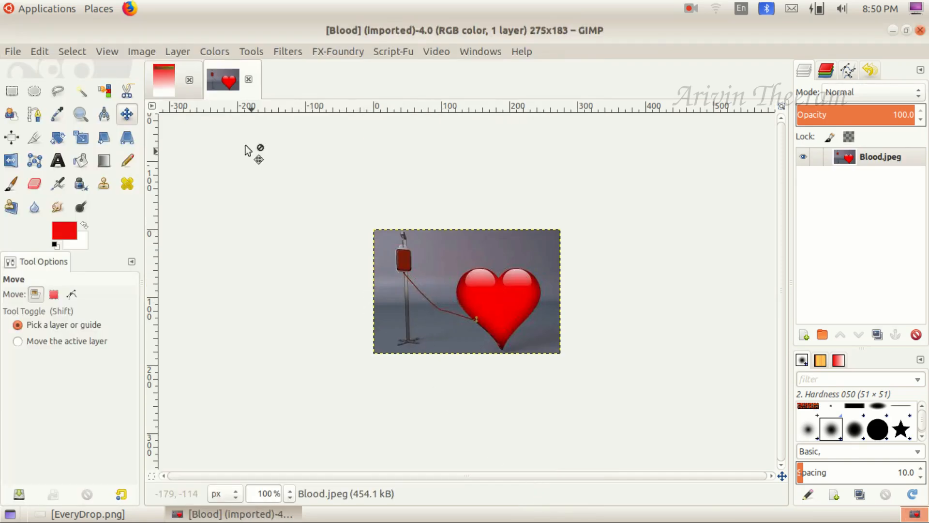
Copy the Blood image into the poster, place it centred just below the logo, and add a new layer above it.
left_click(42, 51)
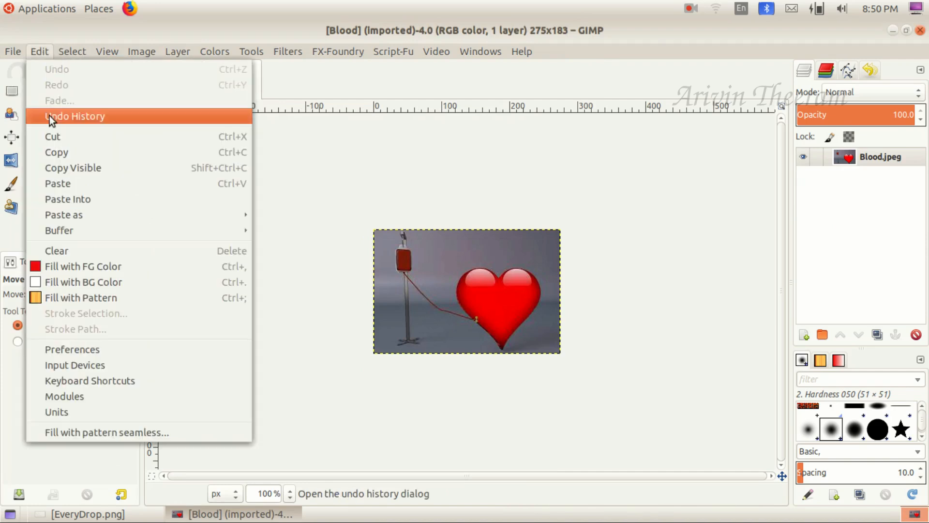
left_click(173, 78)
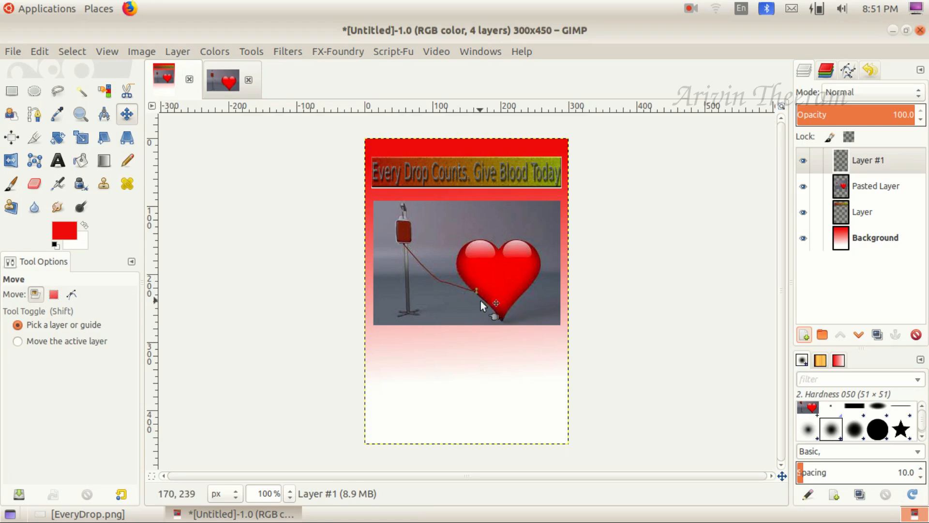
Check the caption requirement in EveryDrop.png, return to GIMP and draw a text box about 259 x 124 px below the blood picture.
left_click(100, 514)
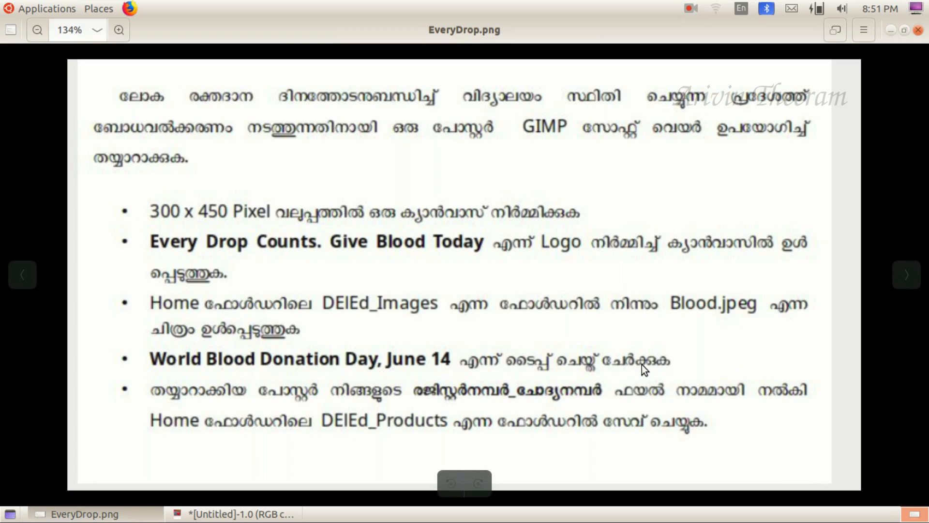
left_click(136, 508)
left_click(58, 161)
left_click_drag(379, 341, 555, 425)
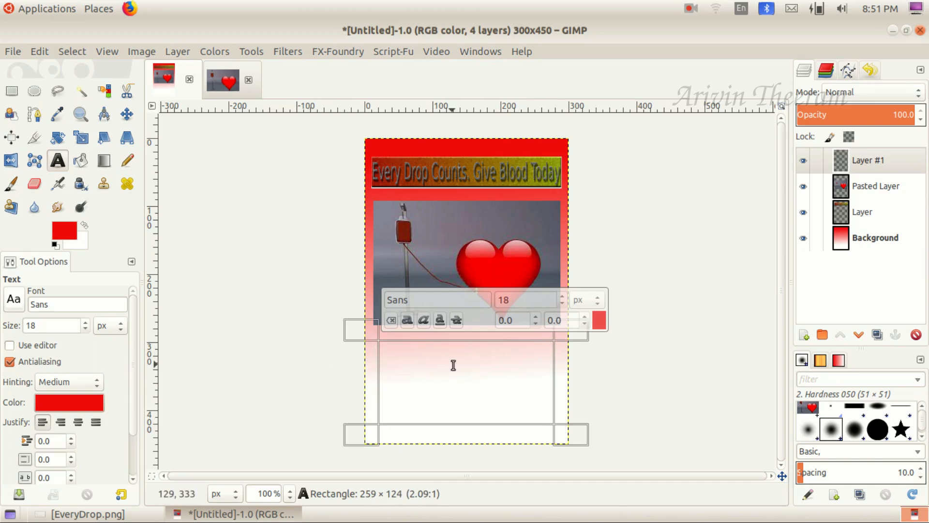
type("er")
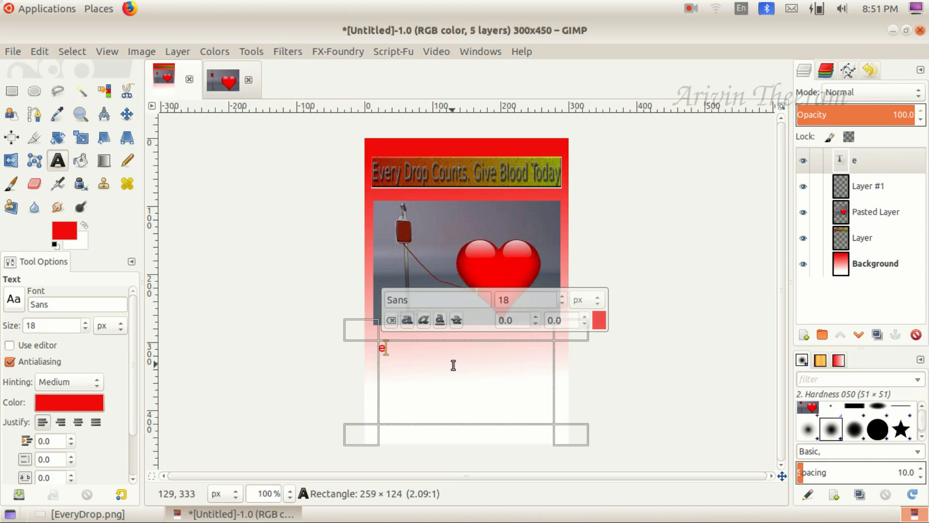
key("BackSpace")
key("BackSpace")
Check the caption wording in EveryDrop.png, return to GIMP and start the caption with "Wor" in the text box.
left_click(138, 516)
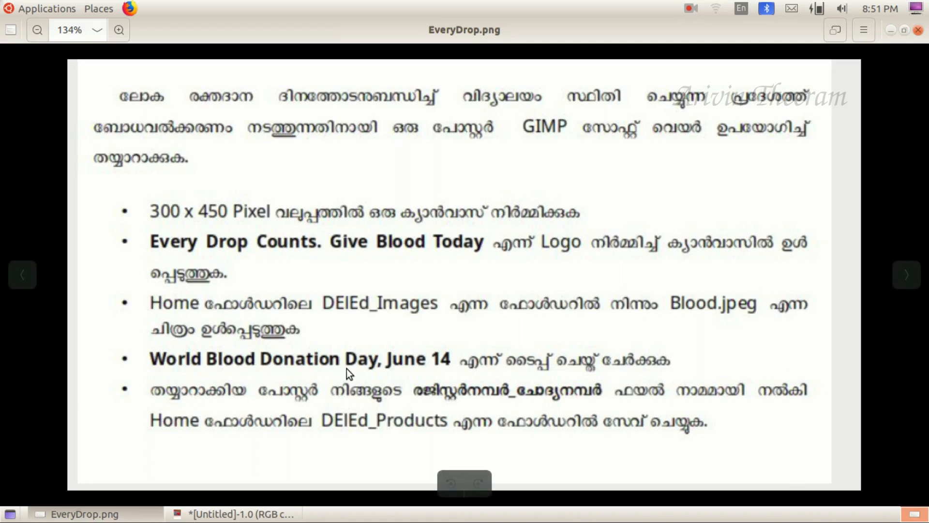
left_click(85, 514)
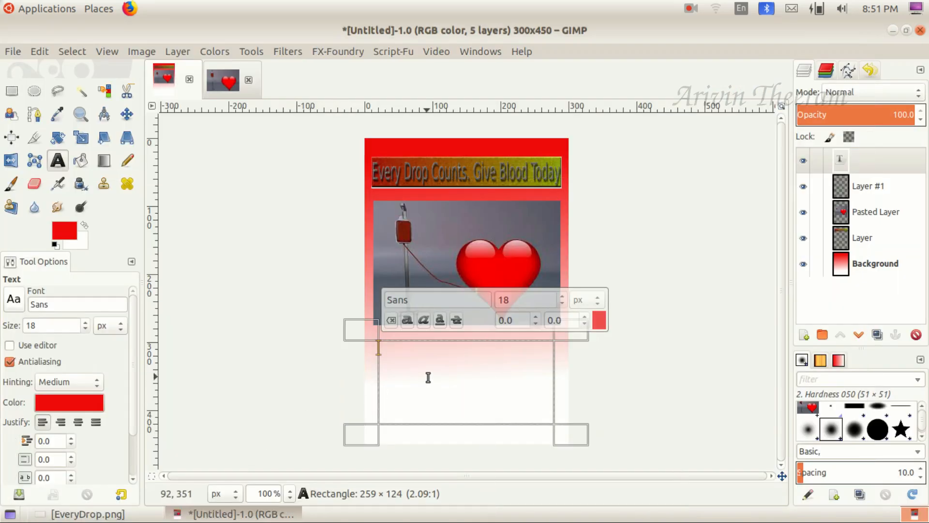
type("Wor")
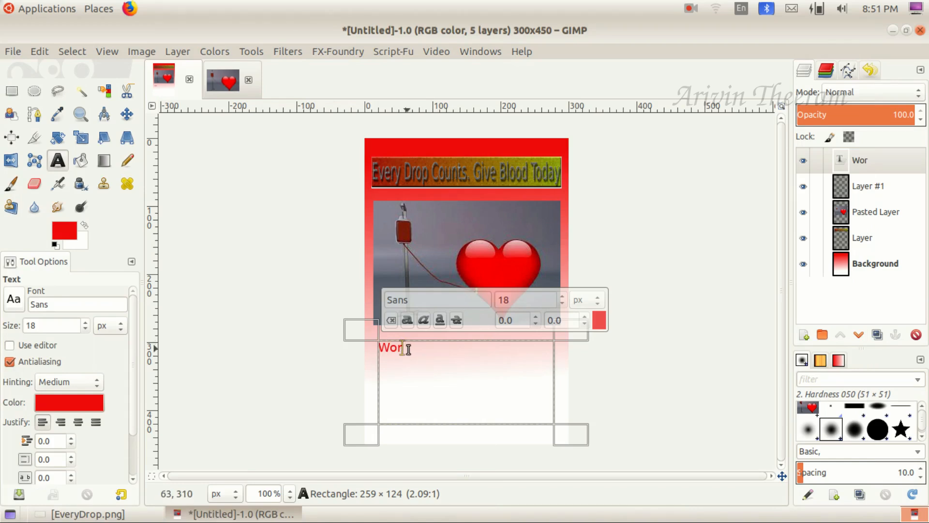
Format the caption text as bold, 29 px and centred.
left_click_drag(405, 349, 380, 350)
left_click(407, 320)
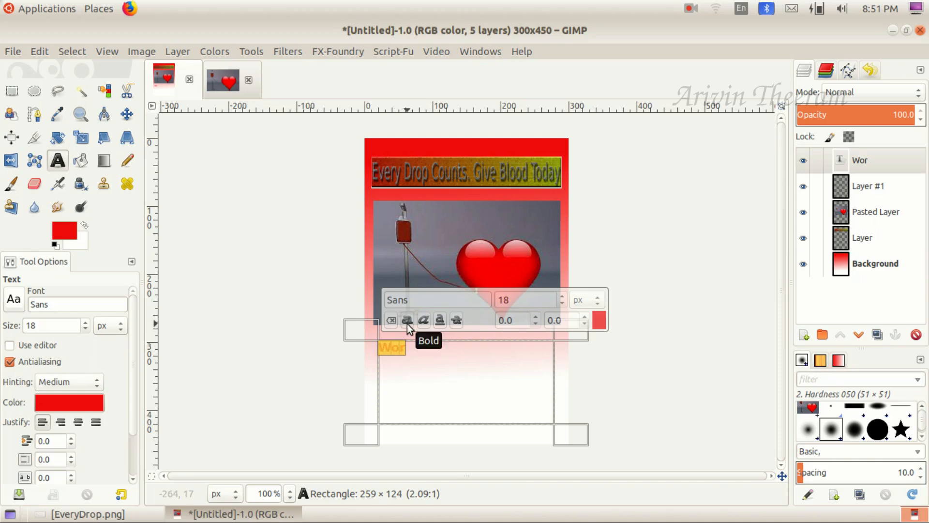
scroll(82, 322, "up", 11)
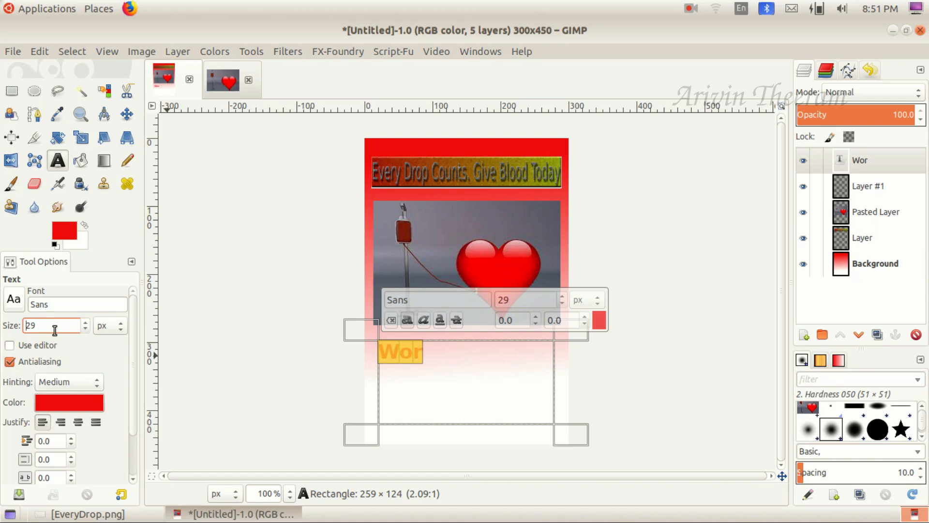
left_click(78, 422)
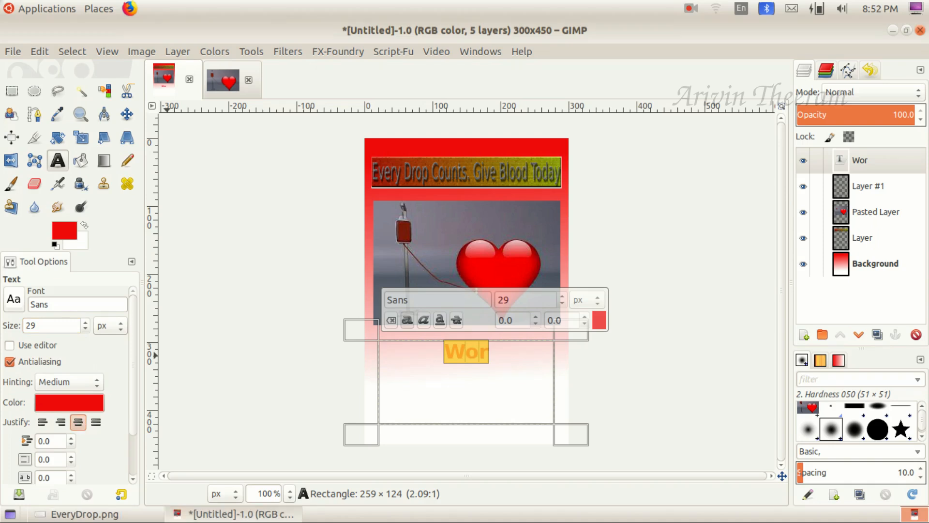
Recheck the wording in EveryDrop.png, complete the caption as "World Blood Donation Day, June 14" and switch to the Move tool.
left_click(487, 353)
left_click(85, 514)
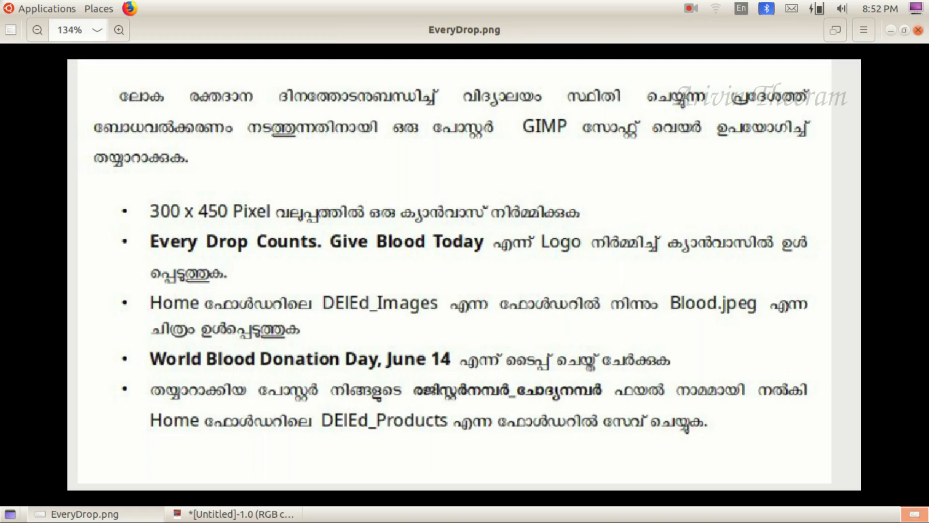
left_click(85, 514)
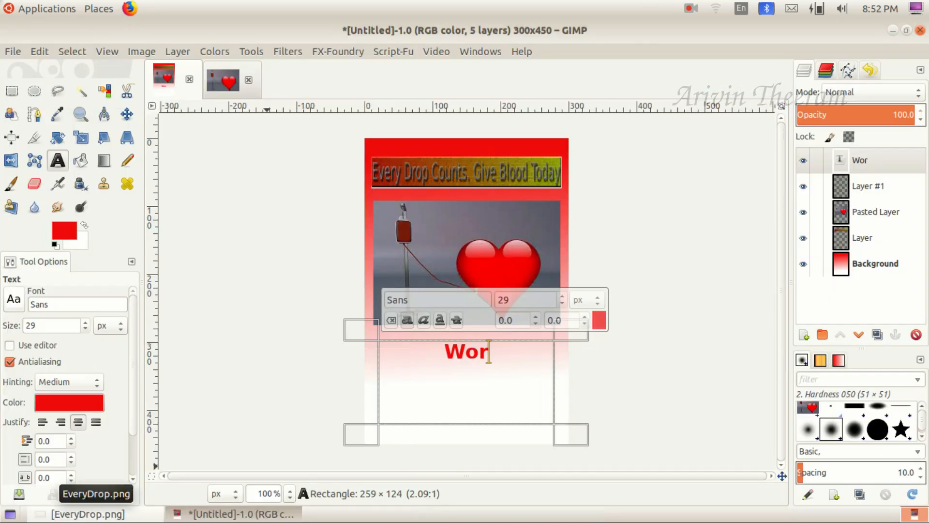
type("ld Blood Donation Day, June 14")
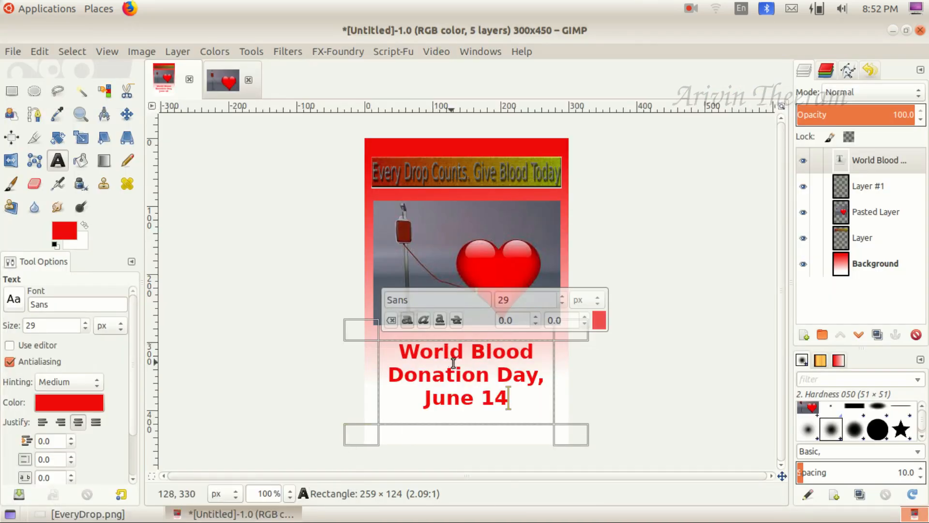
left_click(129, 114)
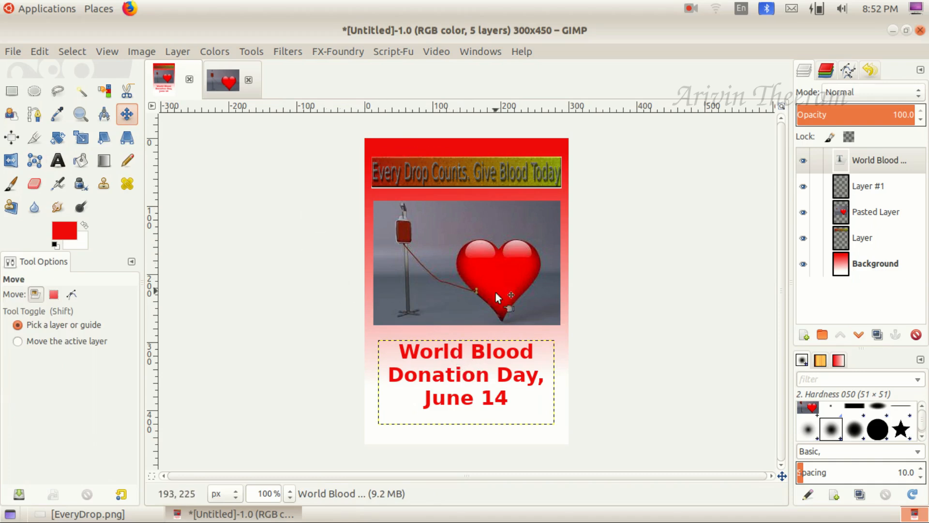
Check the saving requirement in EveryDrop.png, then start saving the poster as an XCF file named with the register number followed by _q6.
left_click(87, 514)
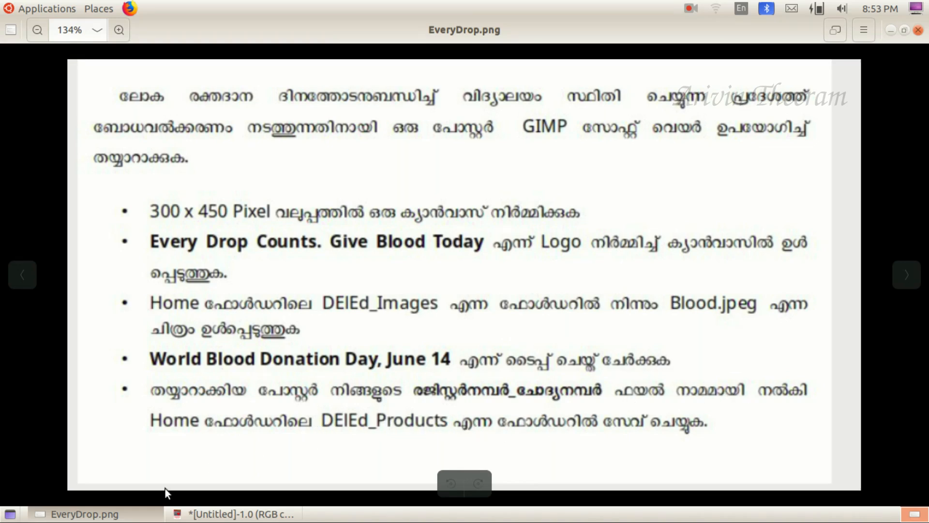
left_click(146, 514)
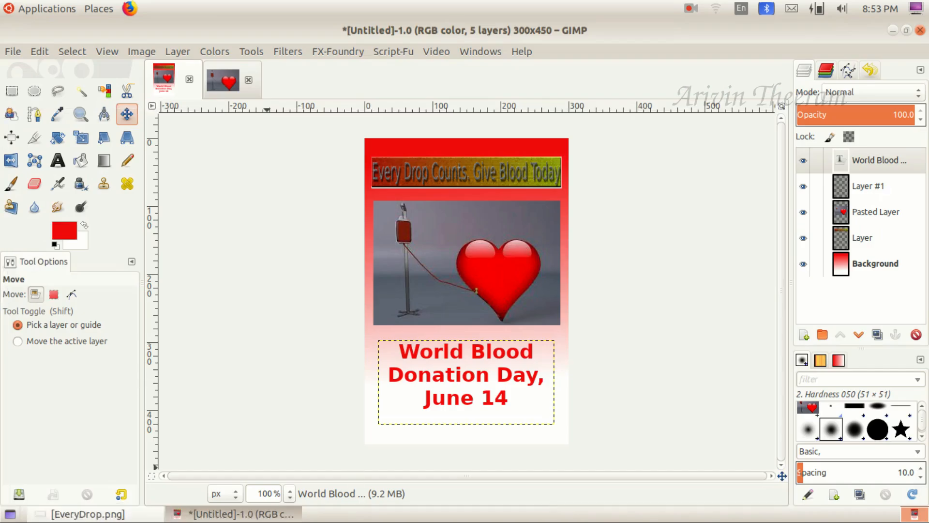
left_click(13, 52)
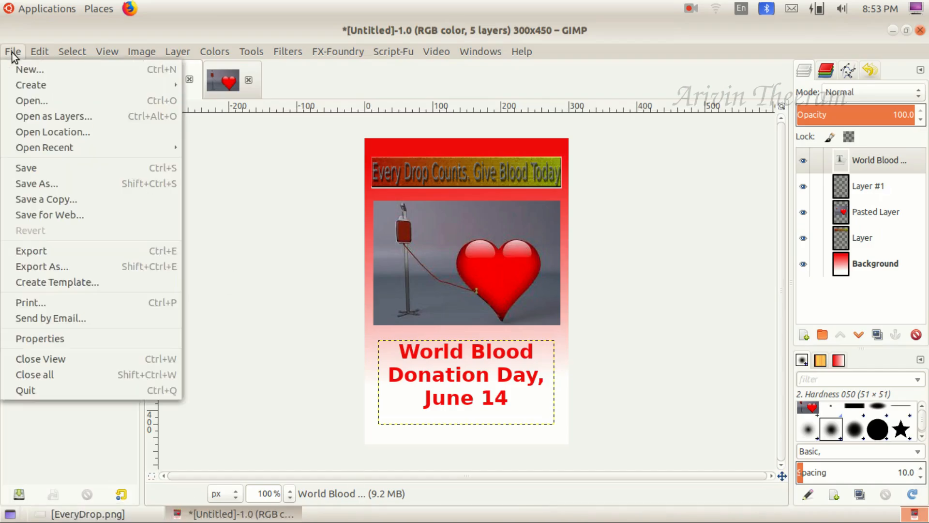
left_click(67, 181)
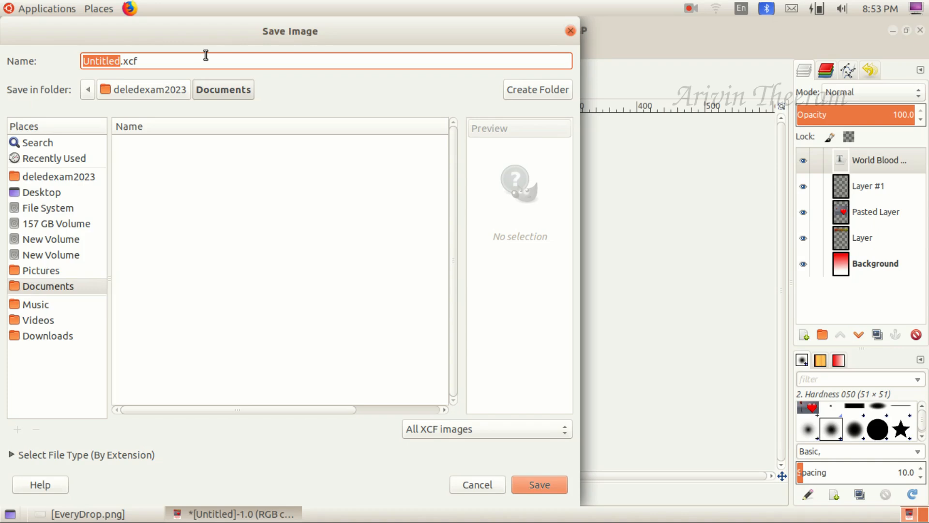
type("25698745")
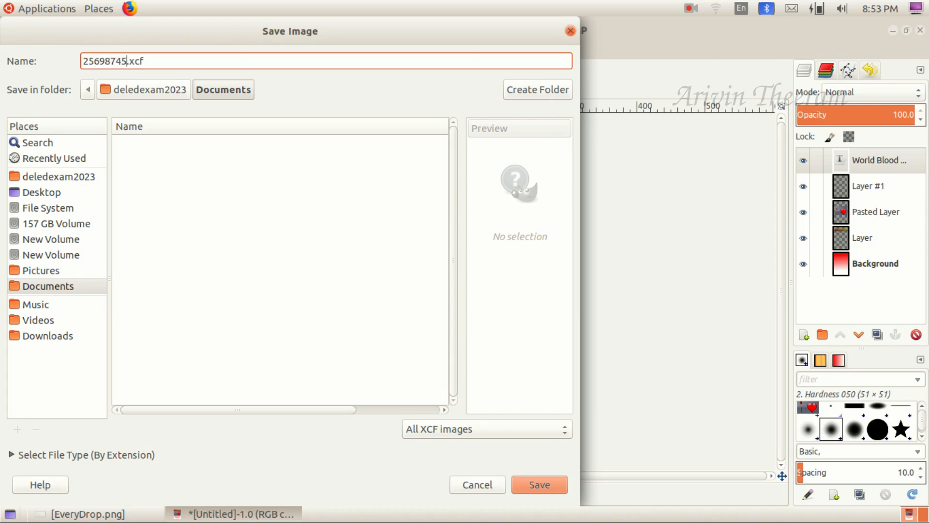
type("_q6")
left_click_drag(163, 62, 144, 62)
left_click(175, 62)
Save the poster file in the DElEd_Products folder inside the deledexam2023 home folder.
left_click(75, 177)
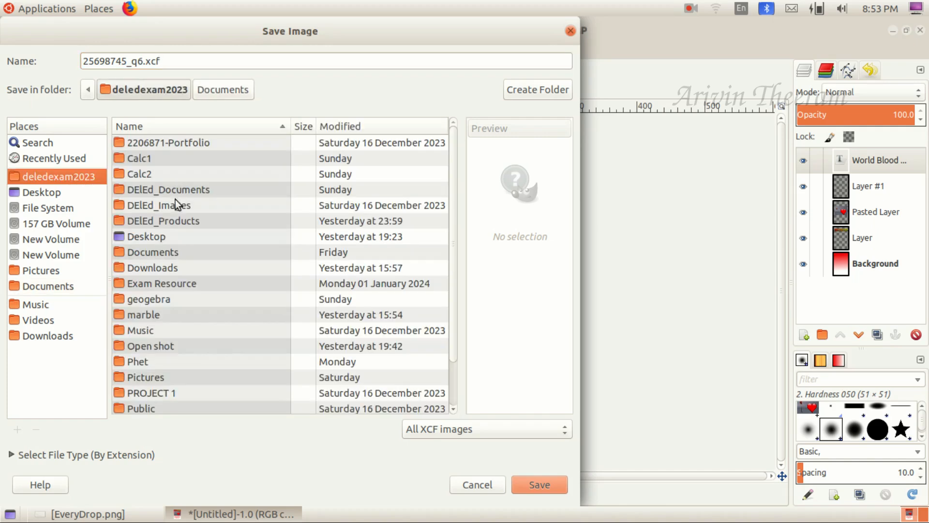
double_click(175, 220)
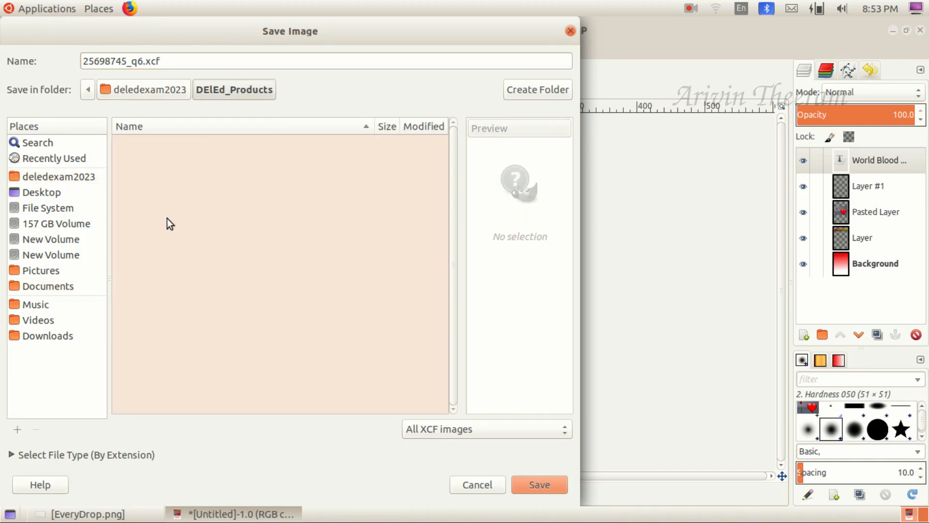
left_click(540, 485)
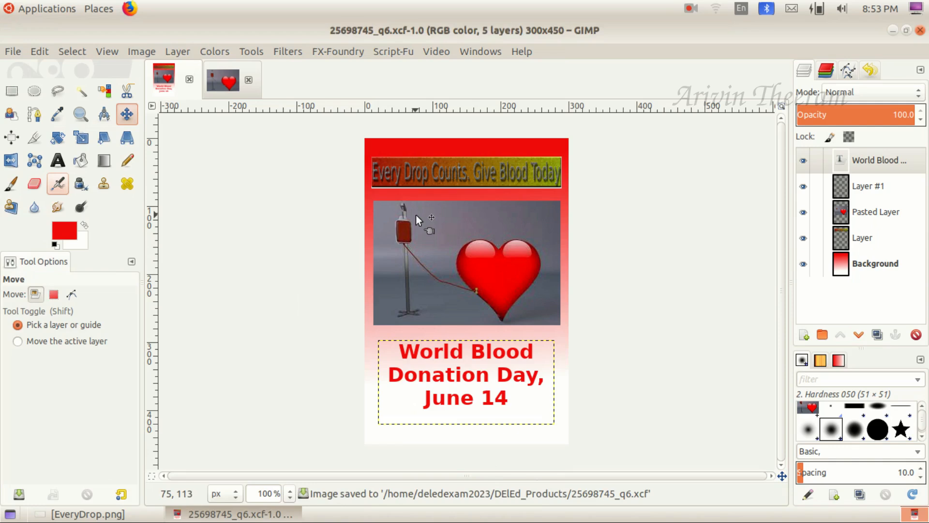
Minimise GIMP and open the DElEd_Products folder from Home to check the saved poster file.
left_click(893, 30)
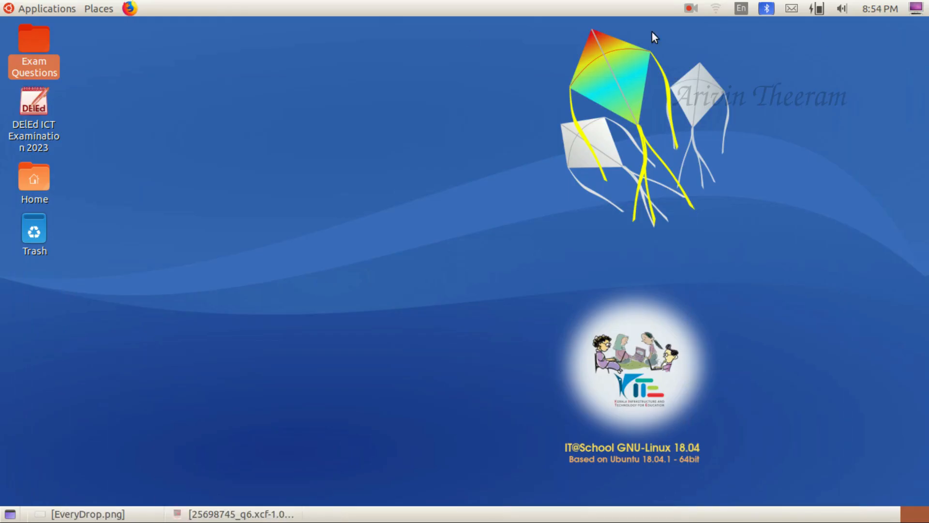
left_click(33, 173)
double_click(33, 173)
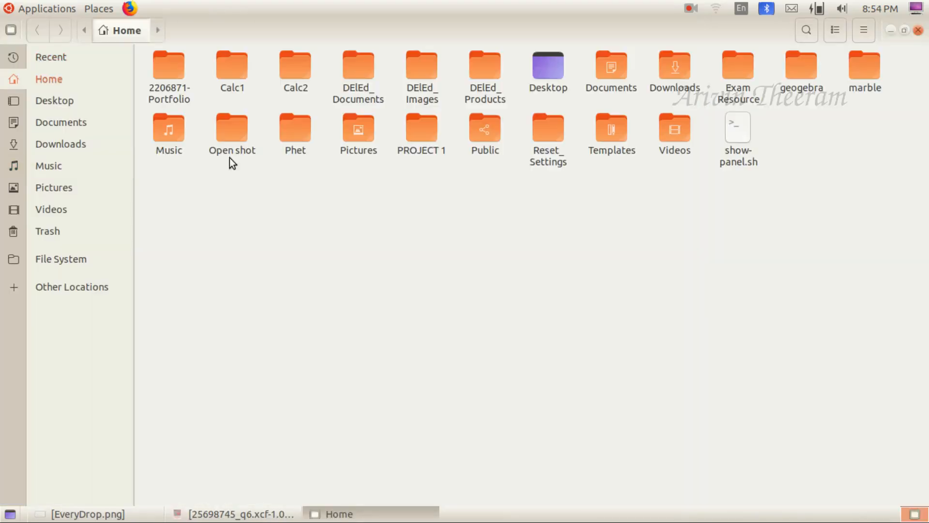
double_click(476, 71)
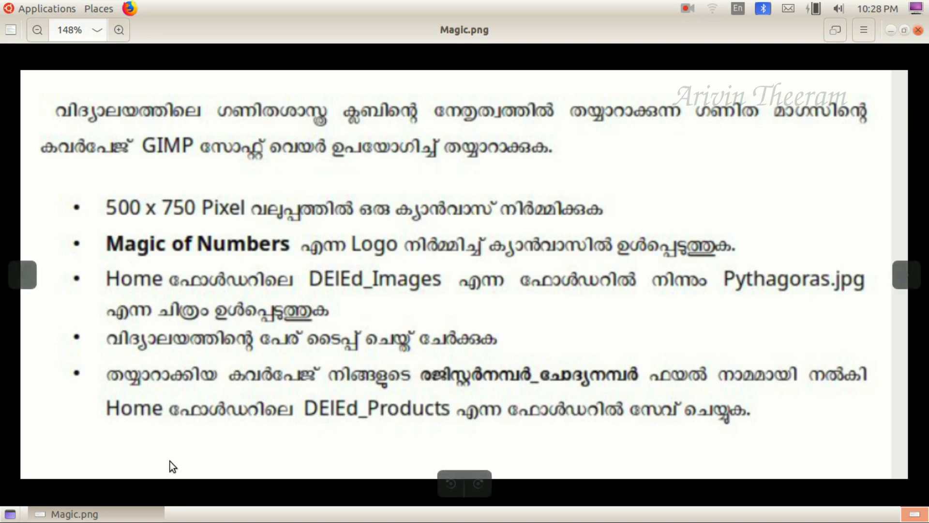
Minimise the Magic.png question sheet and launch GIMP (GNU Image Manipulation Program).
left_click(889, 31)
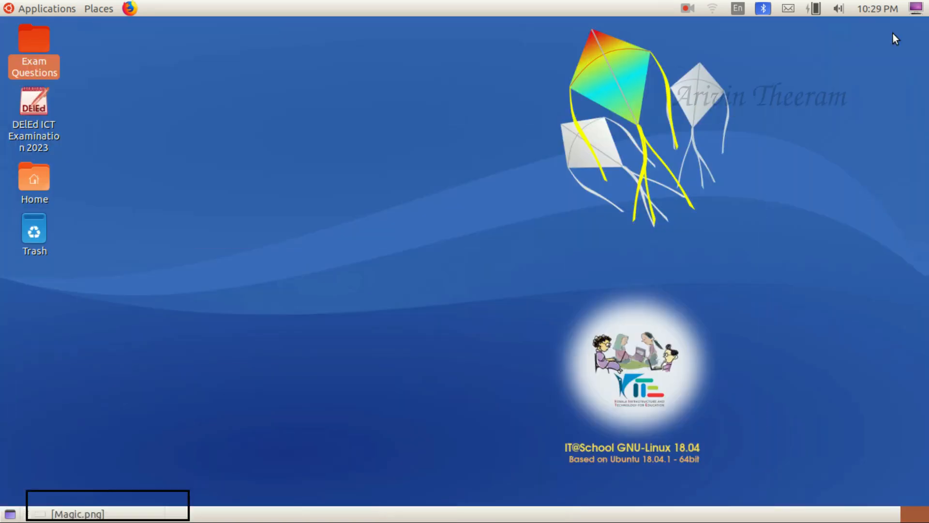
left_click(60, 7)
mouse_move(67, 103)
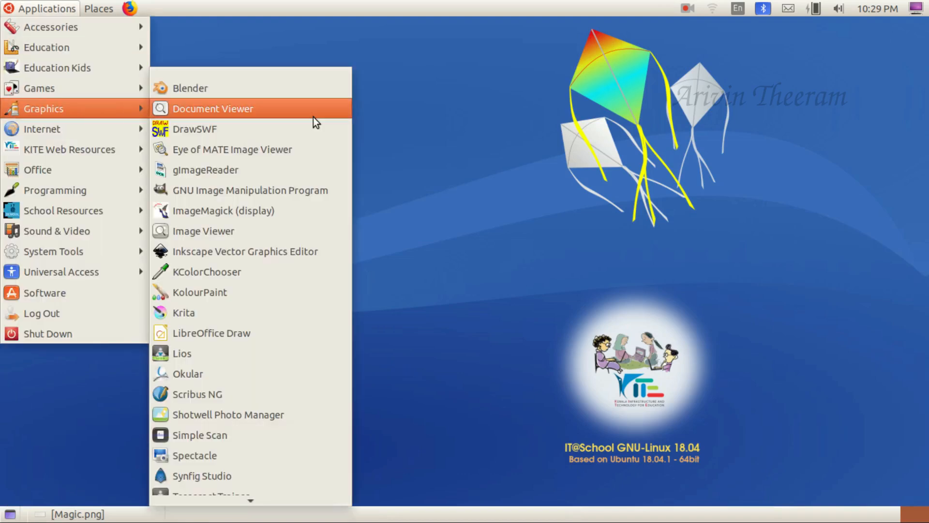
left_click(257, 195)
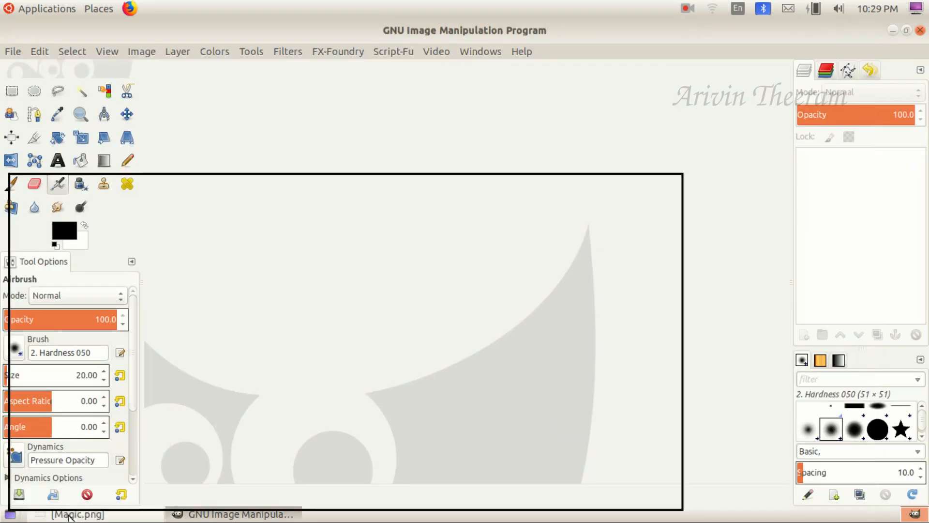
Create a new blank image 500 px wide and 750 px high.
left_click(82, 515)
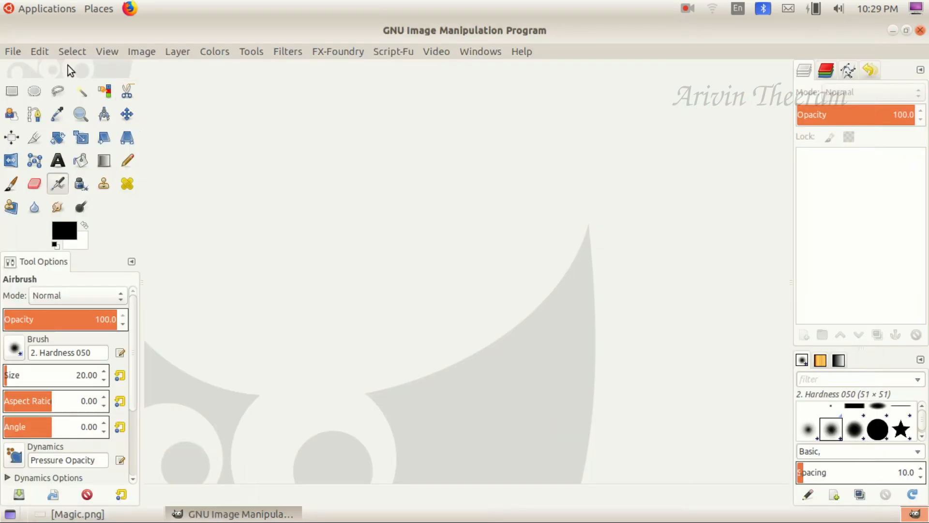
left_click(22, 51)
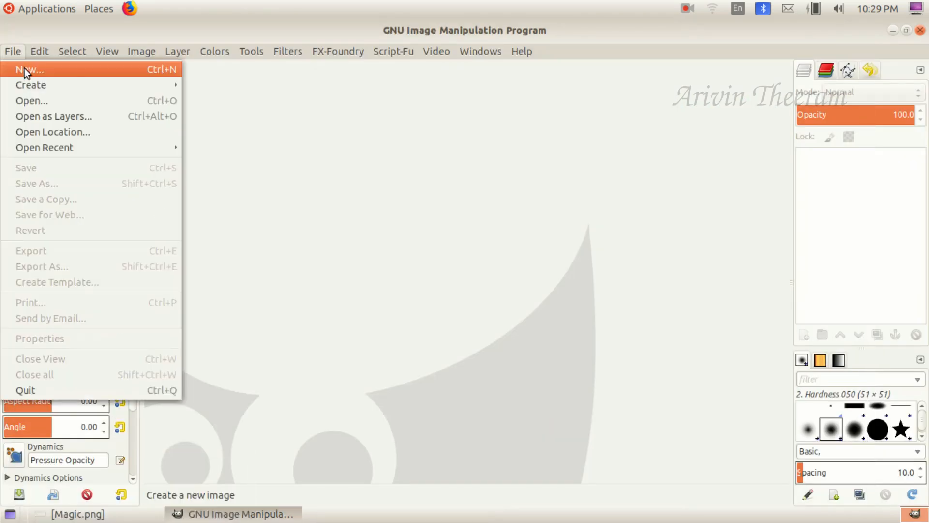
left_click(77, 69)
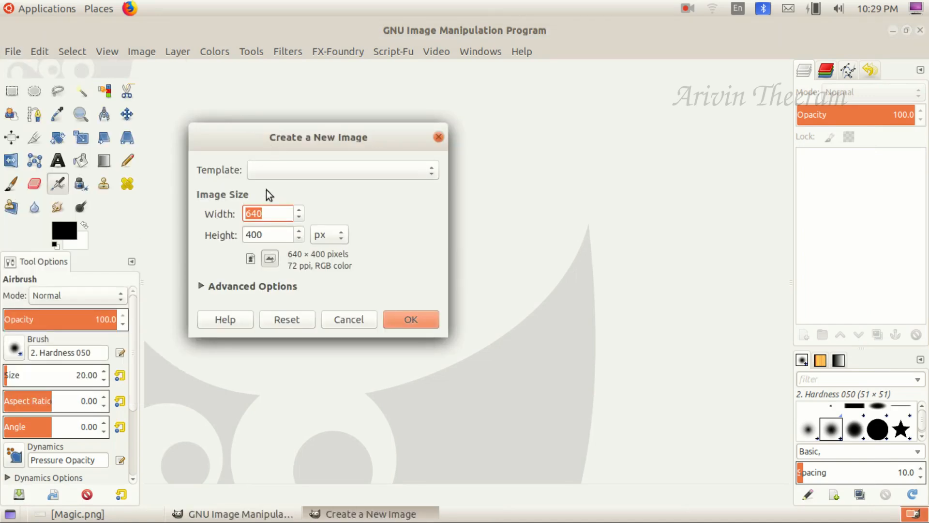
left_click(113, 517)
left_click(266, 211)
key("BackSpace")
key("BackSpace")
key("BackSpace")
type("500")
key("Tab")
type("750")
key("Tab")
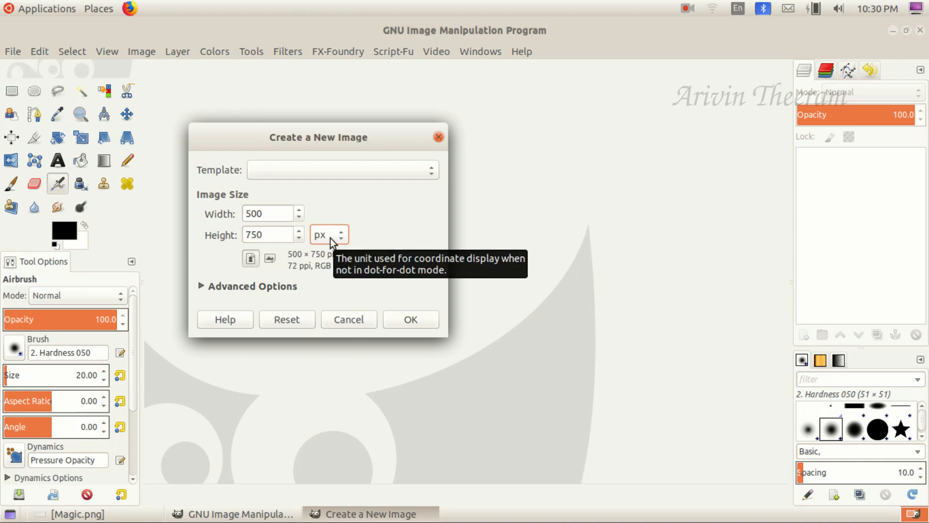
left_click(400, 320)
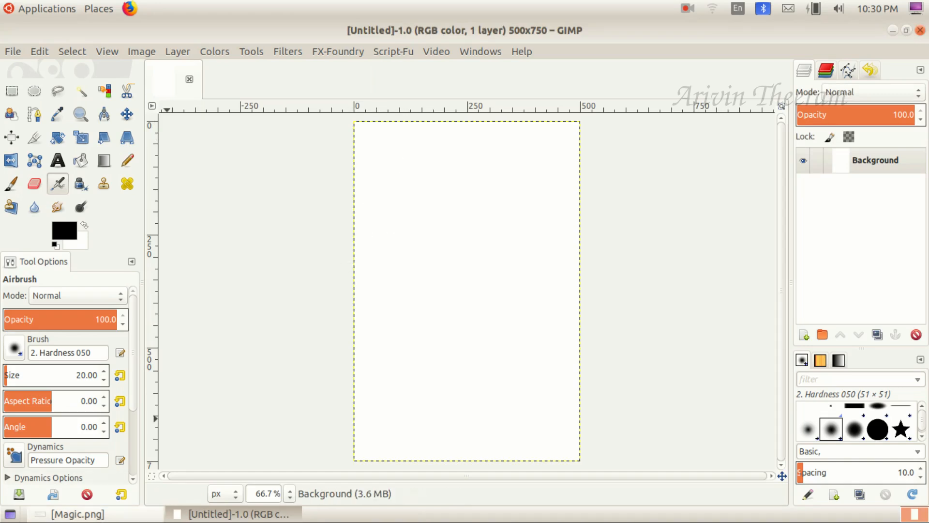
Check the logo requirement in Magic.png, then create a Blended logo with the text "Magic Of Numbers" using the default settings.
left_click(78, 514)
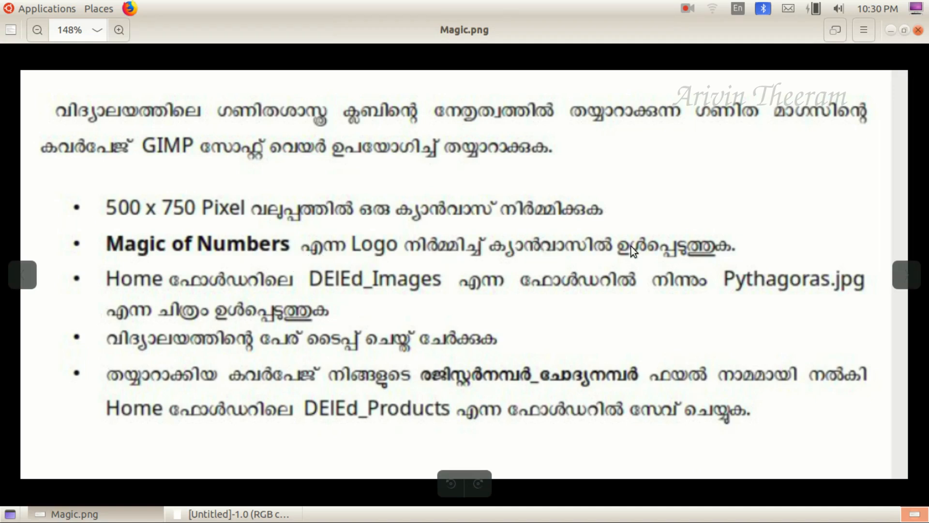
left_click(194, 514)
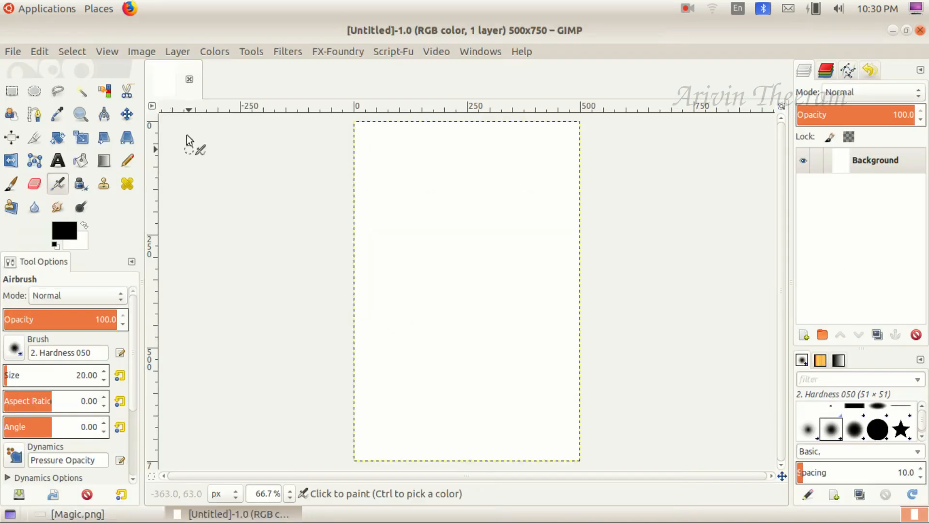
left_click(14, 51)
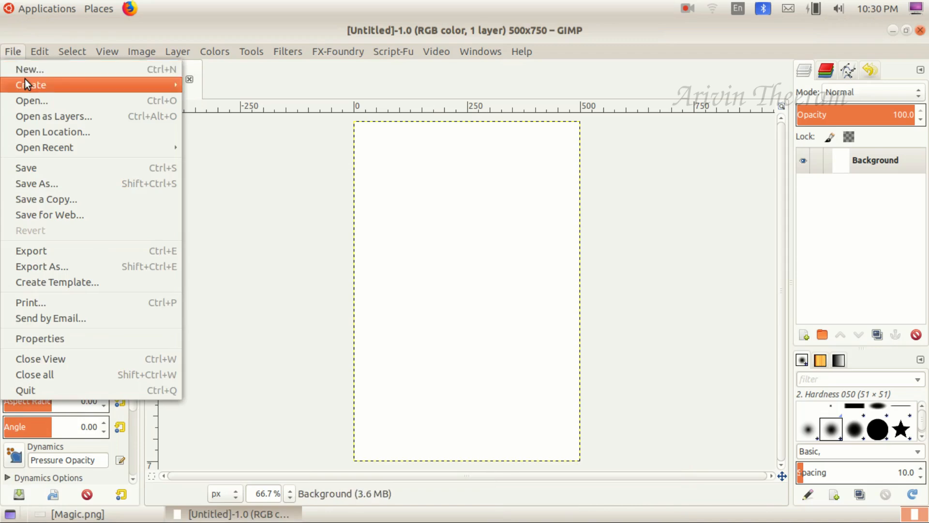
mouse_move(138, 84)
mouse_move(272, 203)
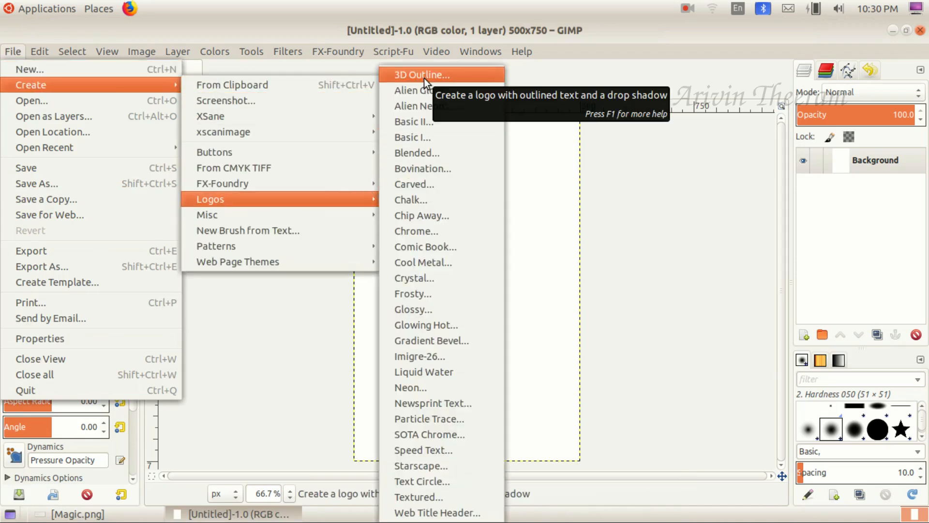
left_click(422, 153)
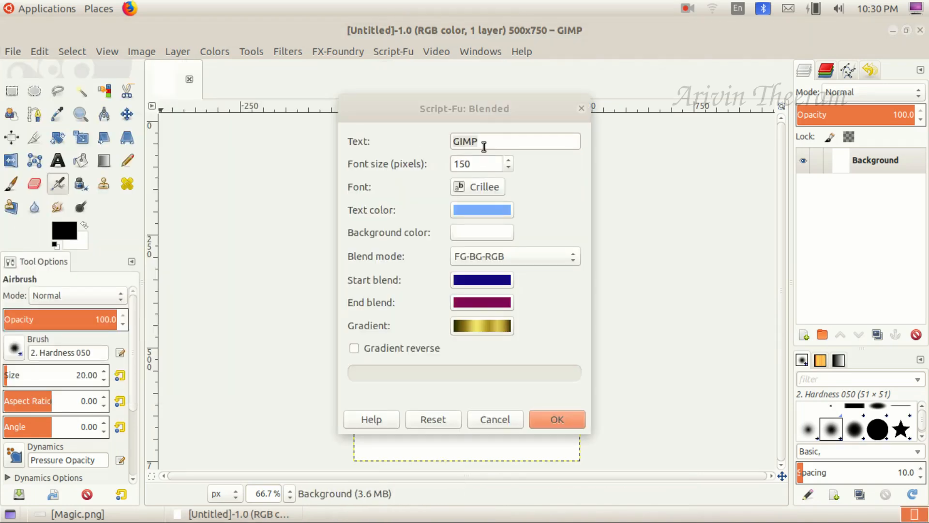
type("Magic Of Numbers")
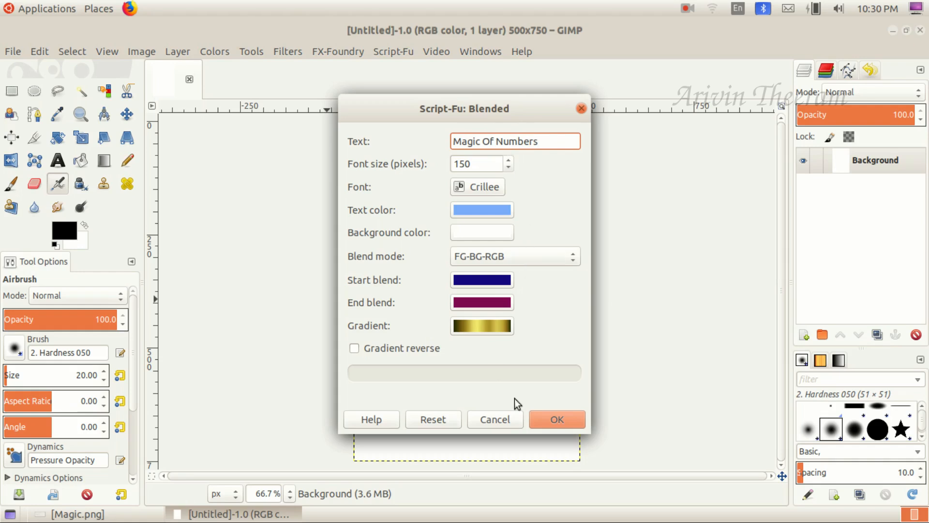
left_click(556, 419)
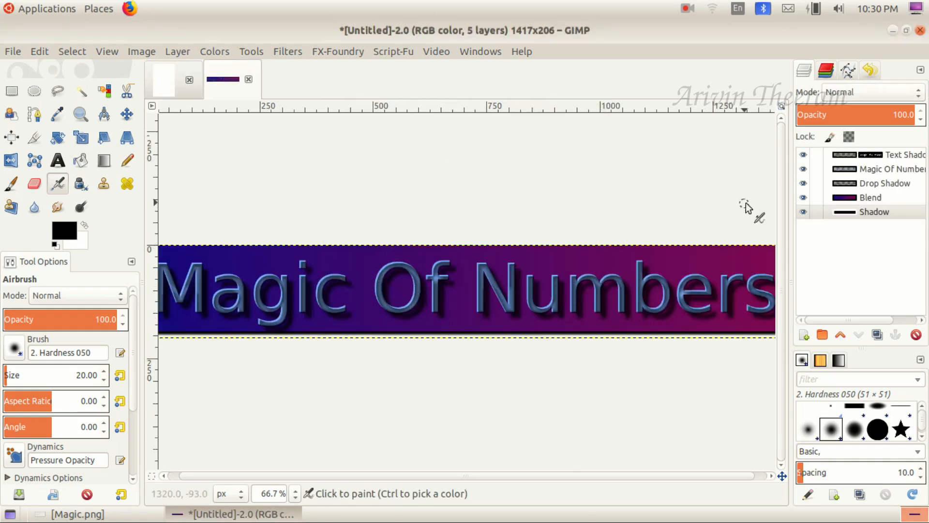
Examine what the logo's text shadow, text, drop shadow and shadow layers contribute by hiding and reshowing each one.
left_click(804, 155)
left_click(803, 155)
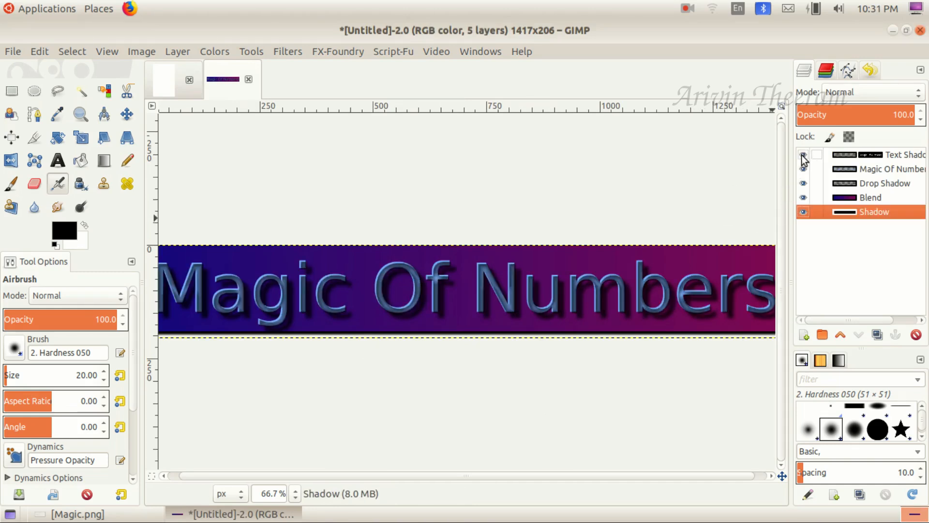
left_click(803, 169)
left_click(804, 169)
left_click(804, 183)
left_click(803, 183)
left_click(803, 211)
left_click(803, 212)
Copy everything visible in the logo image and paste it into the blank 500 x 750 px cover canvas.
left_click(38, 51)
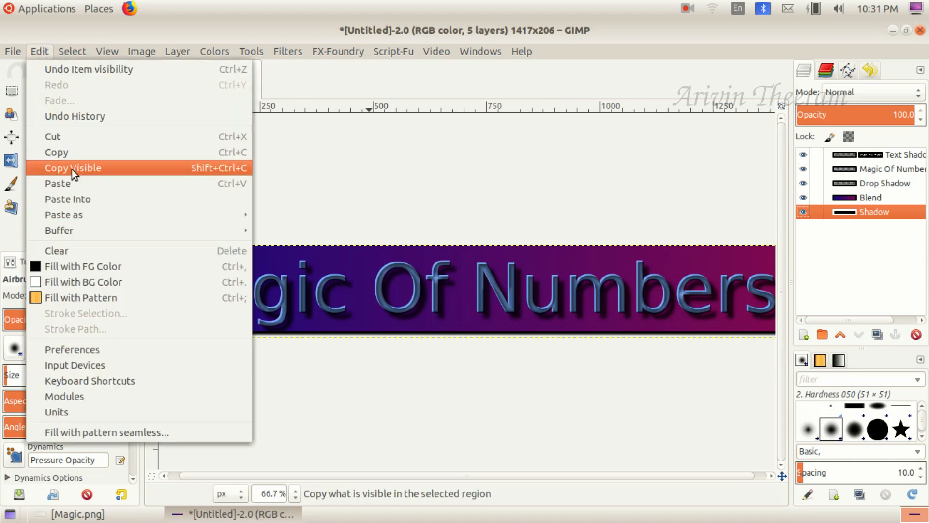
left_click(90, 168)
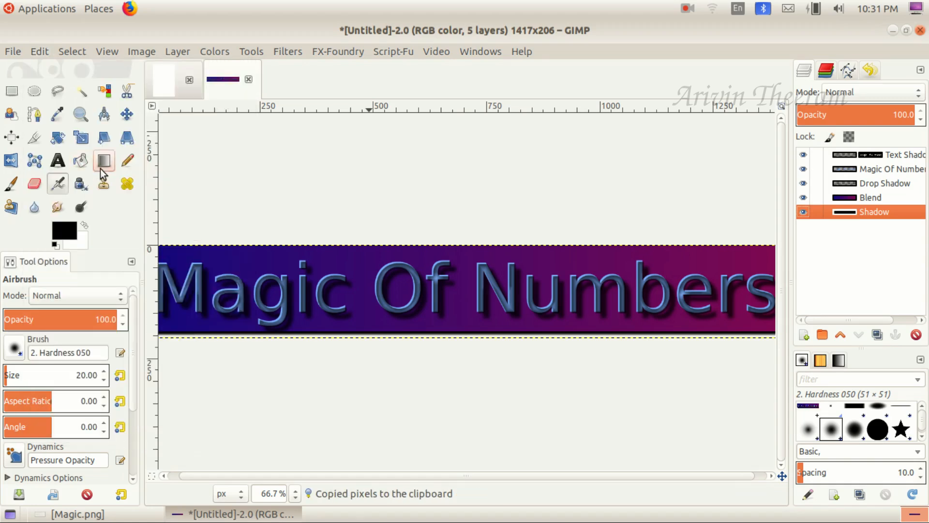
left_click(165, 78)
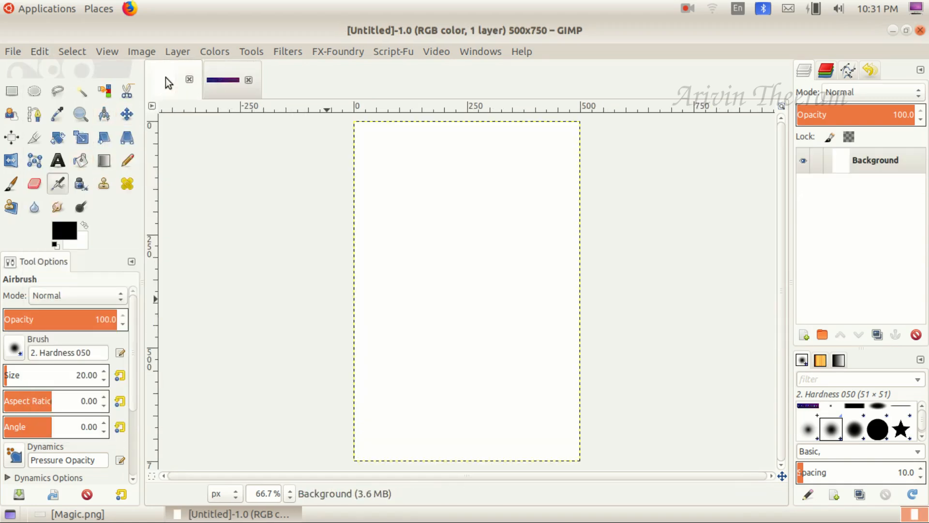
left_click(41, 51)
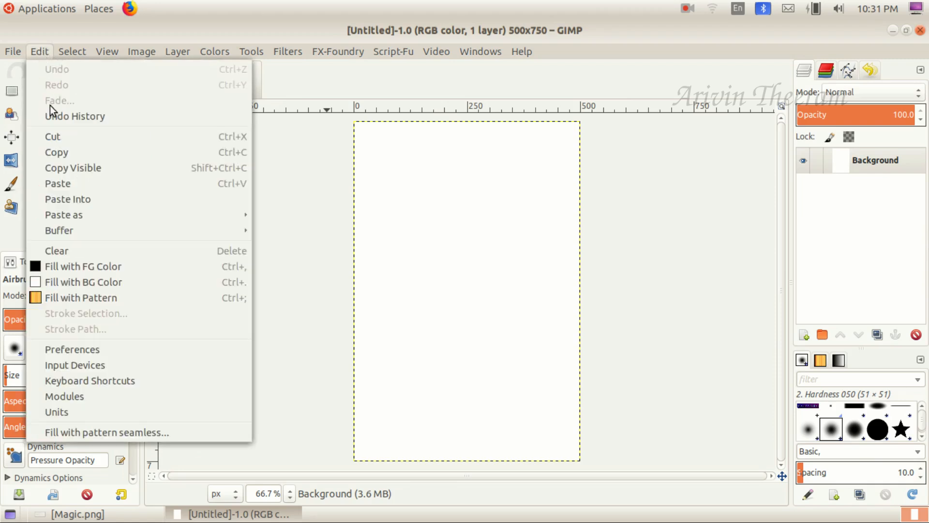
left_click(71, 181)
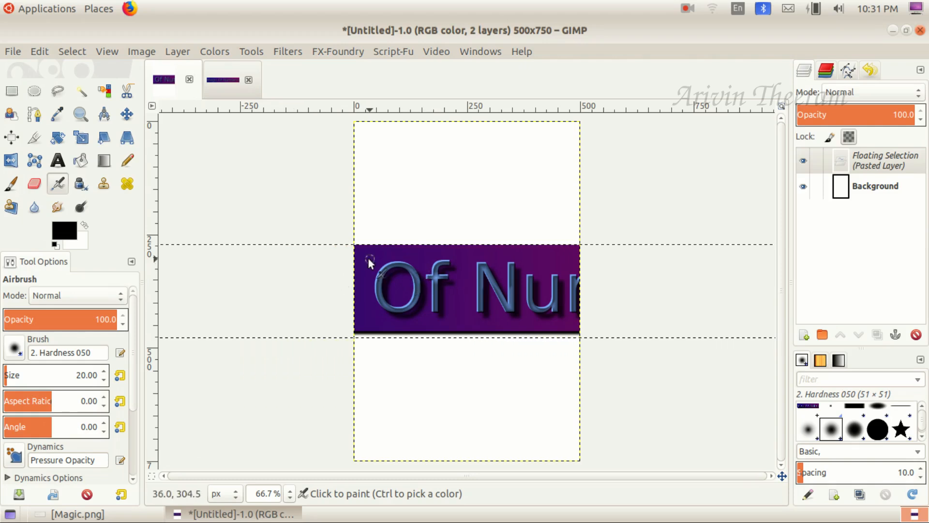
Scale the pasted logo to 500 px wide and 50 px high.
left_click(82, 138)
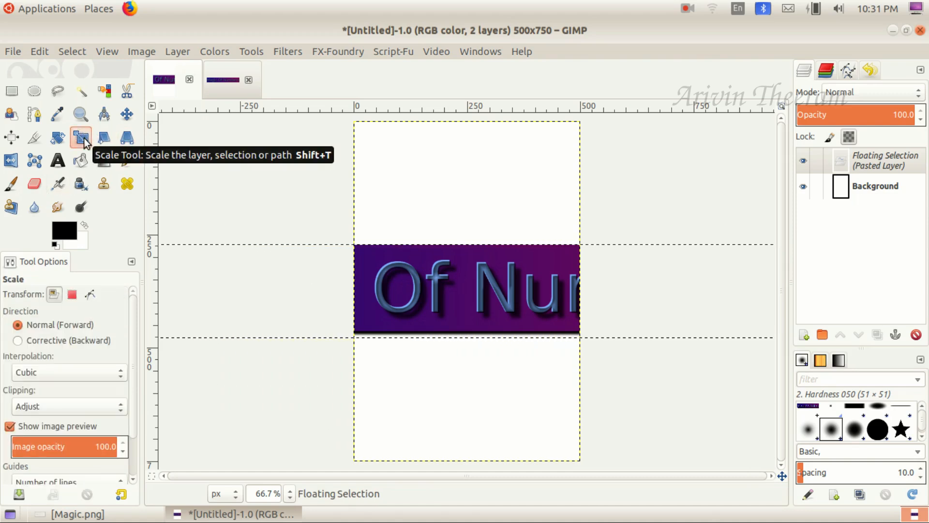
left_click(470, 270)
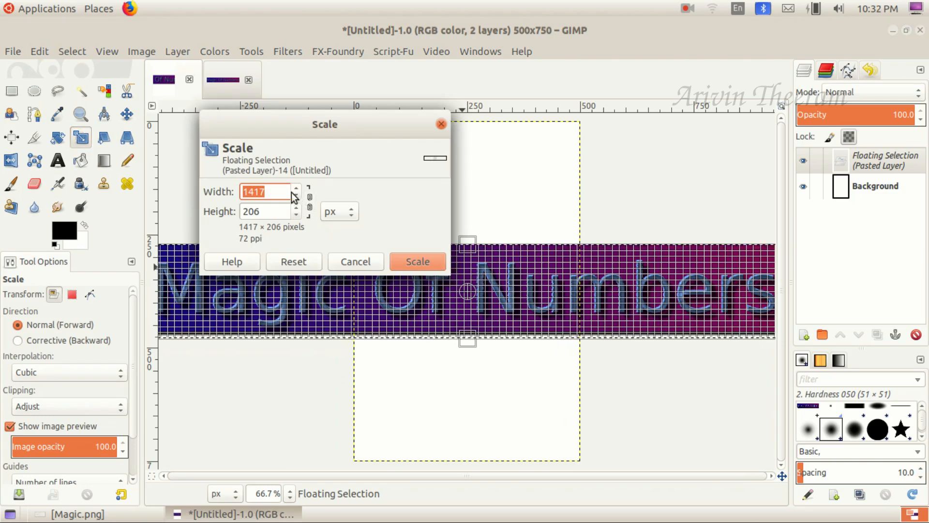
left_click_drag(270, 189, 232, 188)
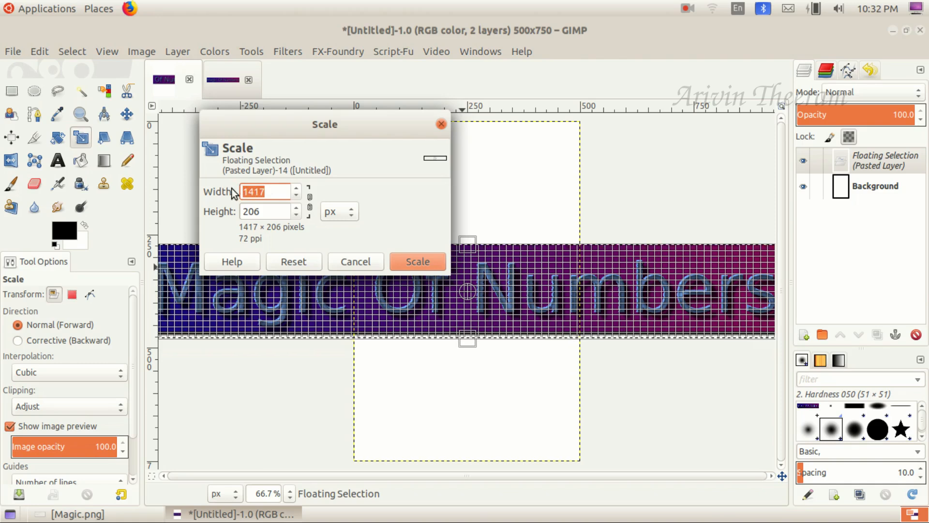
type("5")
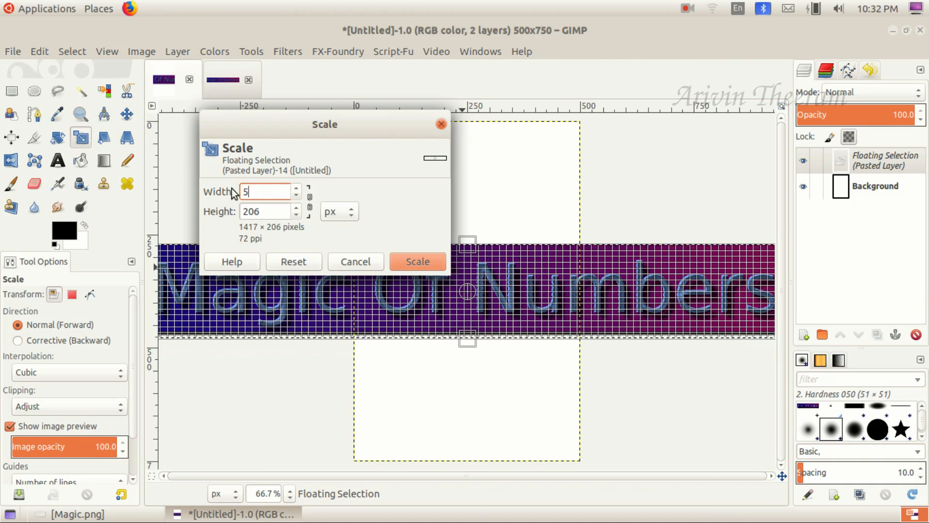
type("00")
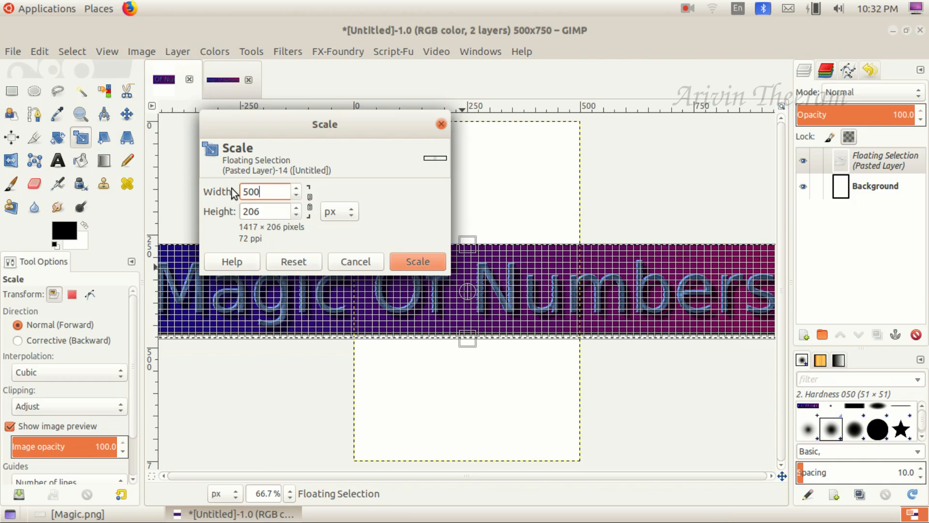
left_click(270, 214)
key("BackSpace")
key("BackSpace")
key("BackSpace")
type("50")
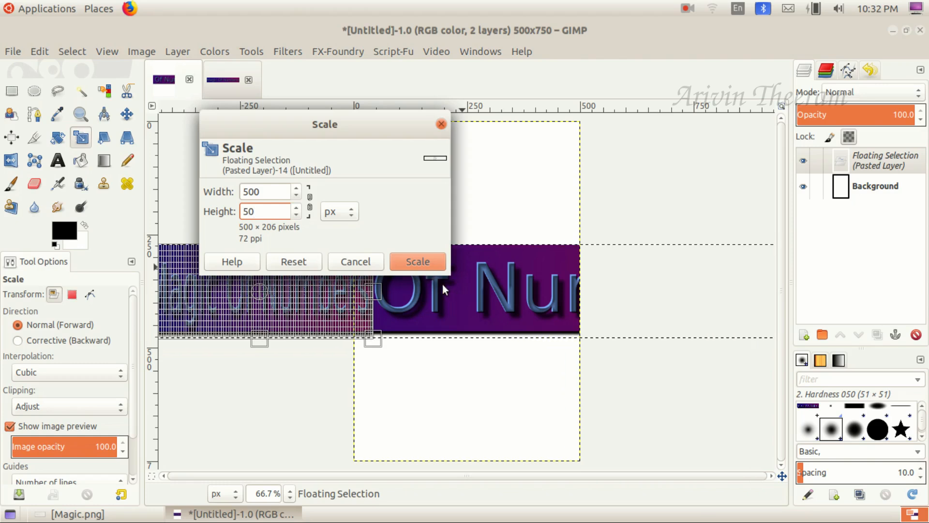
key("Return")
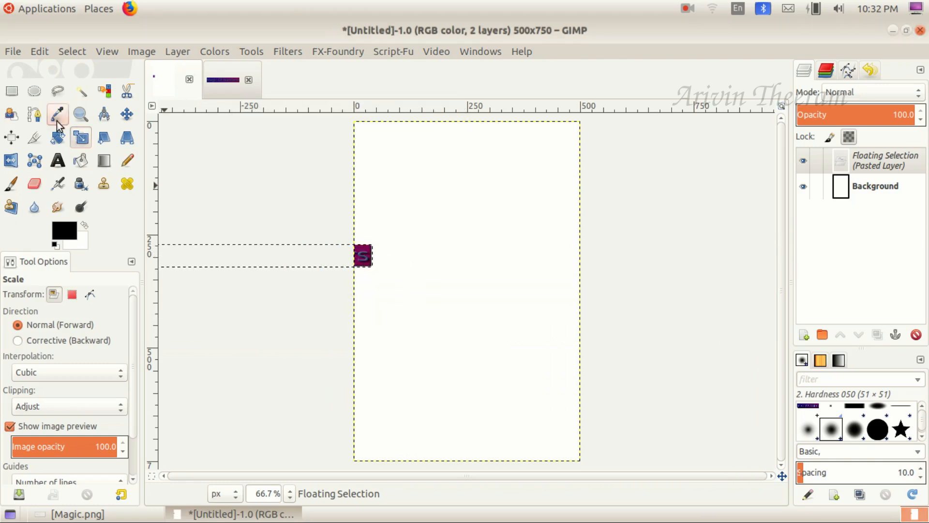
Move the logo fully onto the cover's upper half and rescale it freehand to about 478 x 85 px.
left_click(127, 114)
left_click_drag(357, 252, 568, 214)
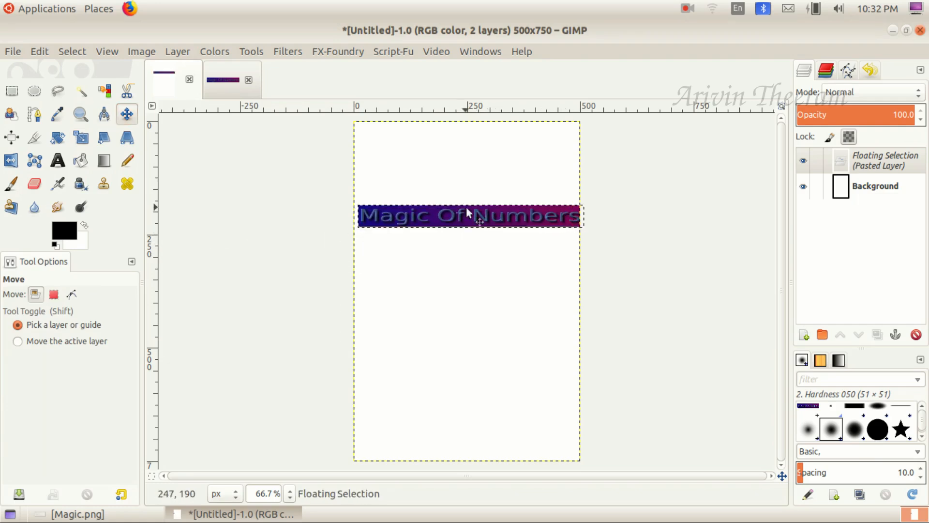
left_click(81, 138)
left_click(553, 223)
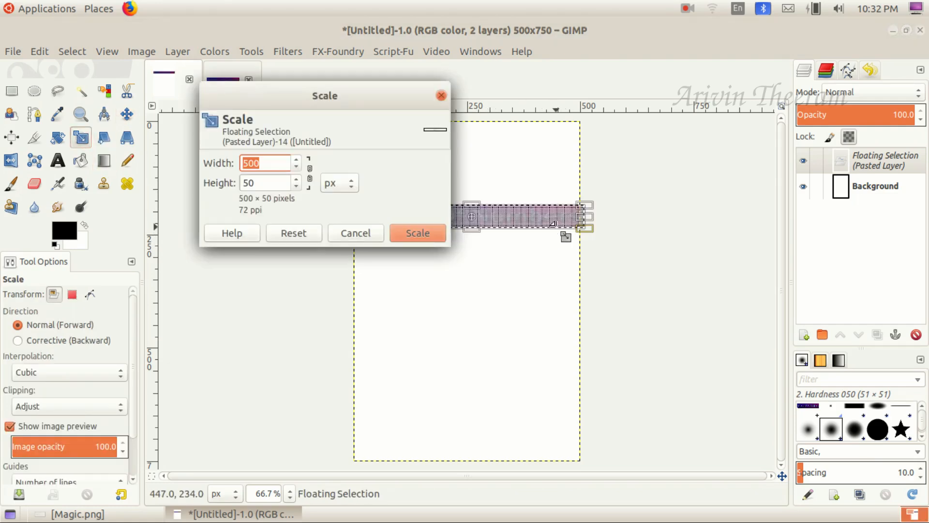
left_click_drag(472, 228, 574, 242)
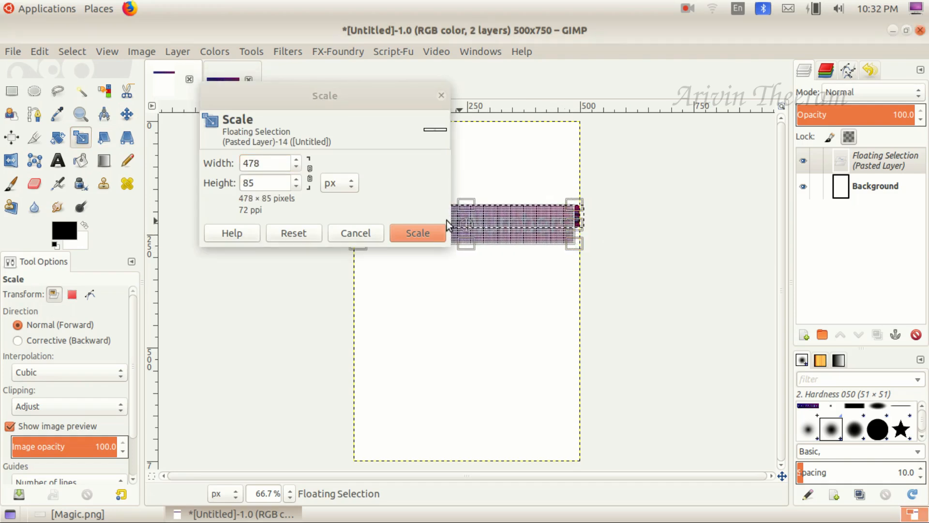
left_click(431, 234)
Move the logo close to the cover's top edge, centred horizontally, and anchor it to the background.
left_click(130, 115)
left_click_drag(464, 223, 464, 143)
left_click(467, 300)
Check the picture requirement in Magic.png, then open Pythagoras.jpg from the DElEd_Images folder inside deledexam2023.
left_click(77, 514)
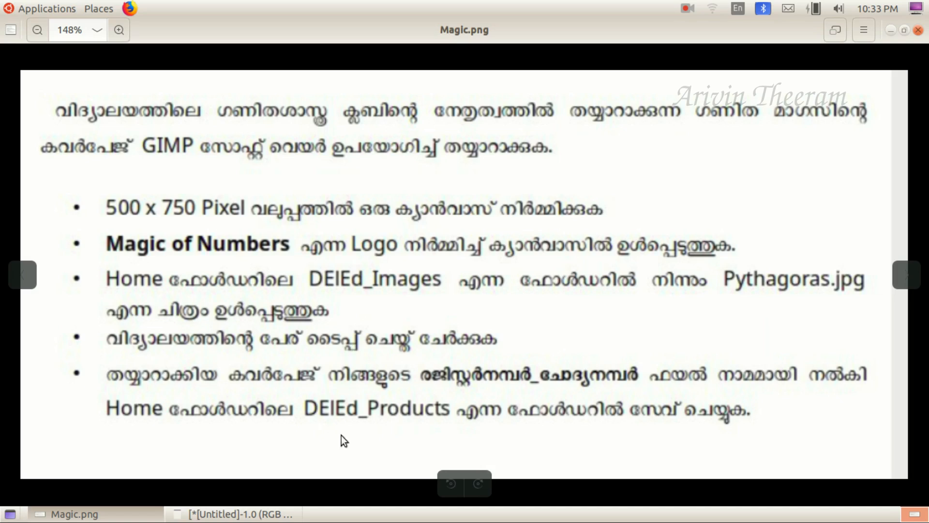
left_click(237, 514)
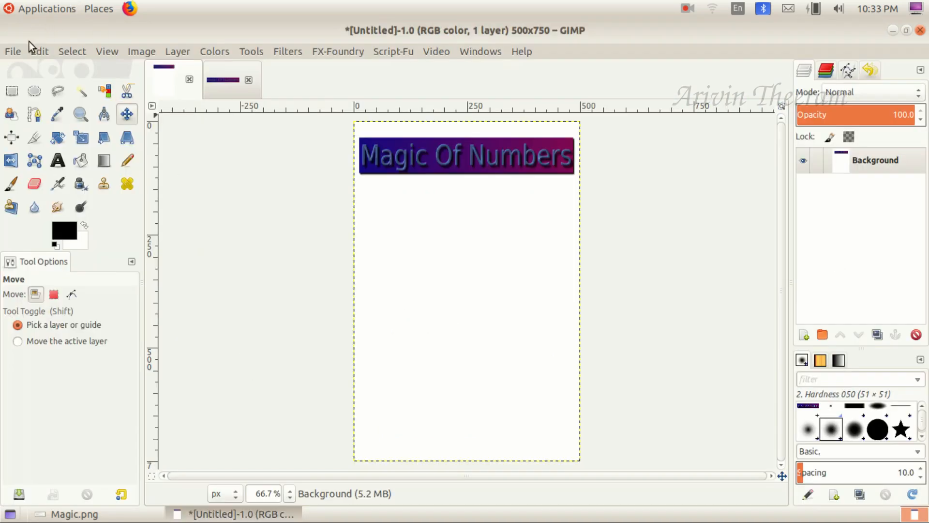
left_click(16, 53)
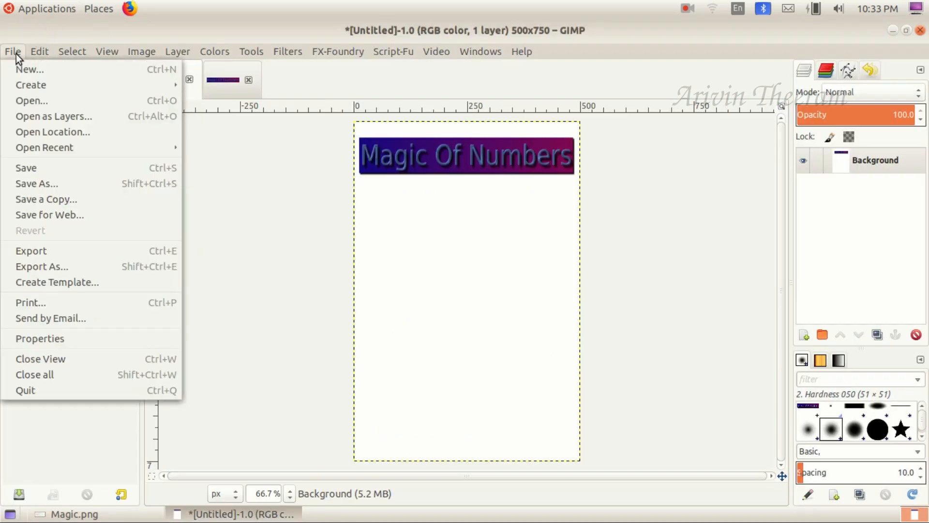
left_click(36, 100)
left_click(70, 140)
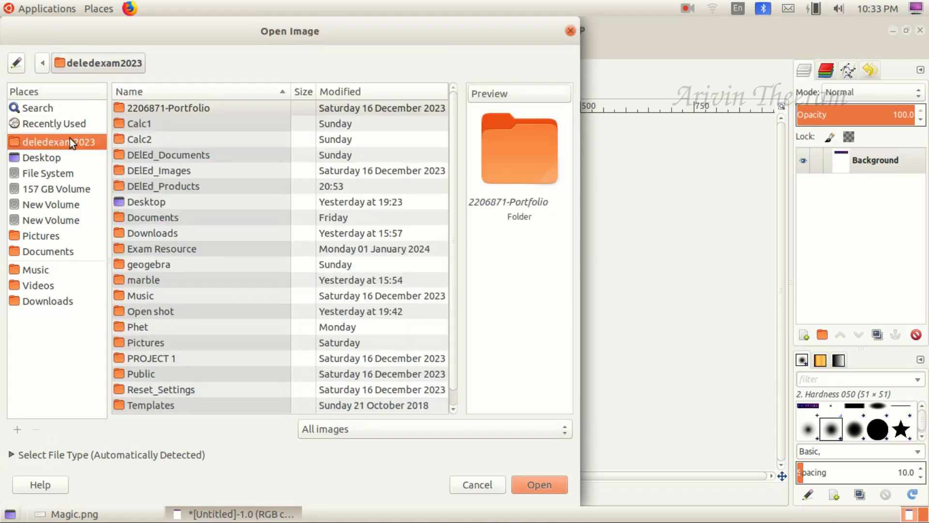
double_click(173, 170)
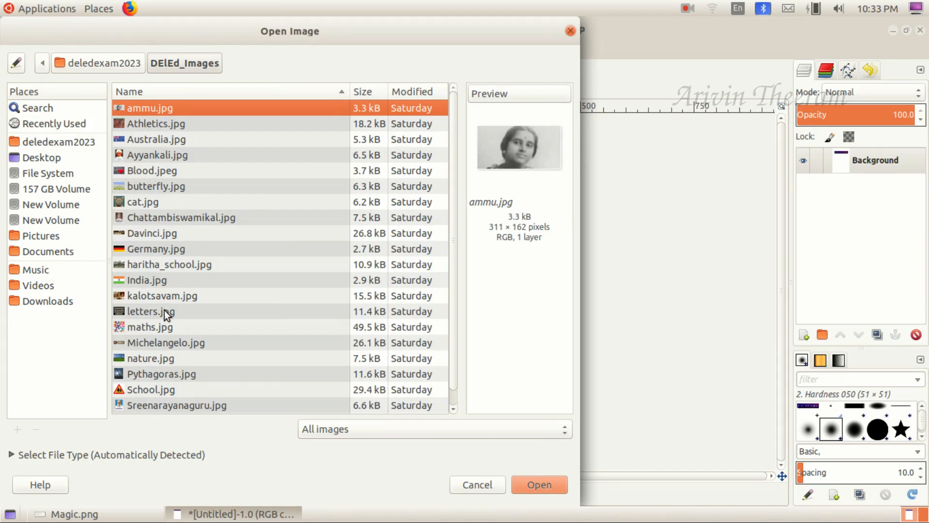
scroll(164, 310, "down", 1)
left_click(153, 358)
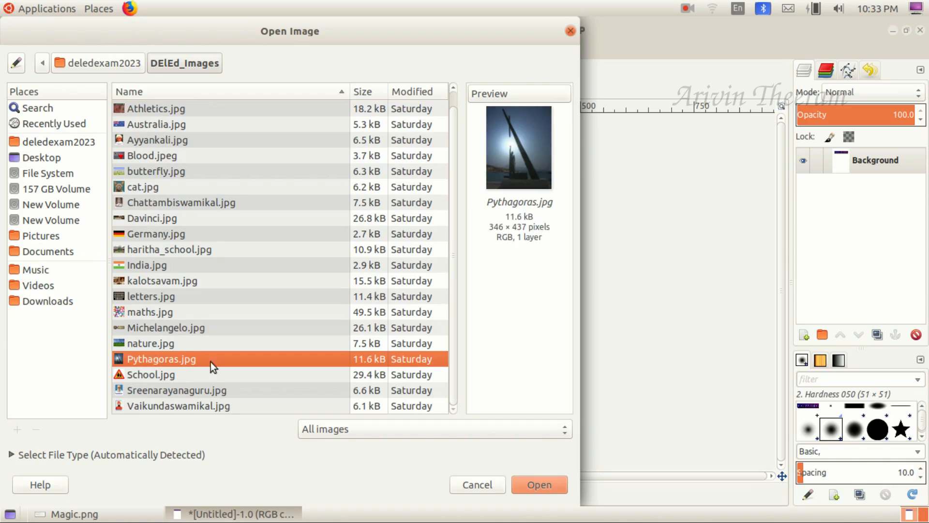
left_click(558, 484)
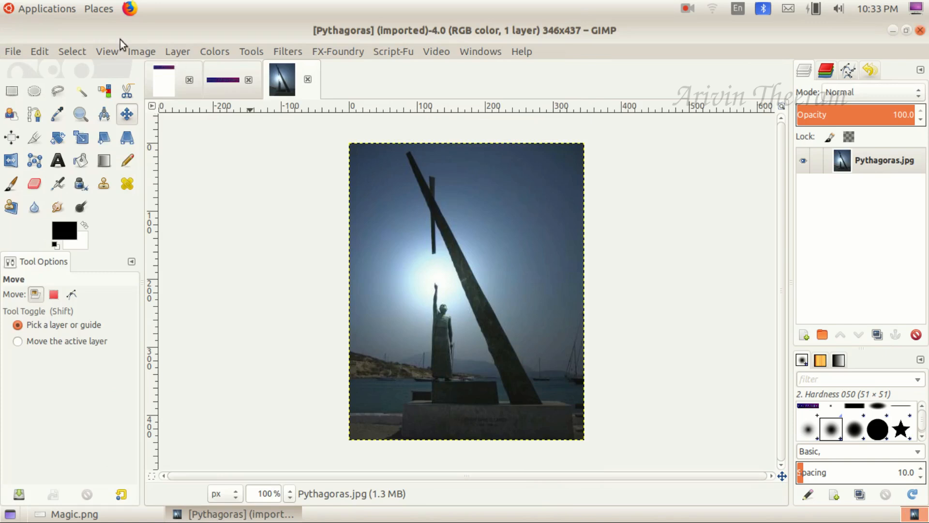
Copy the Pythagoras.jpg picture and paste it into the 500 x 750 px cover image.
left_click(41, 48)
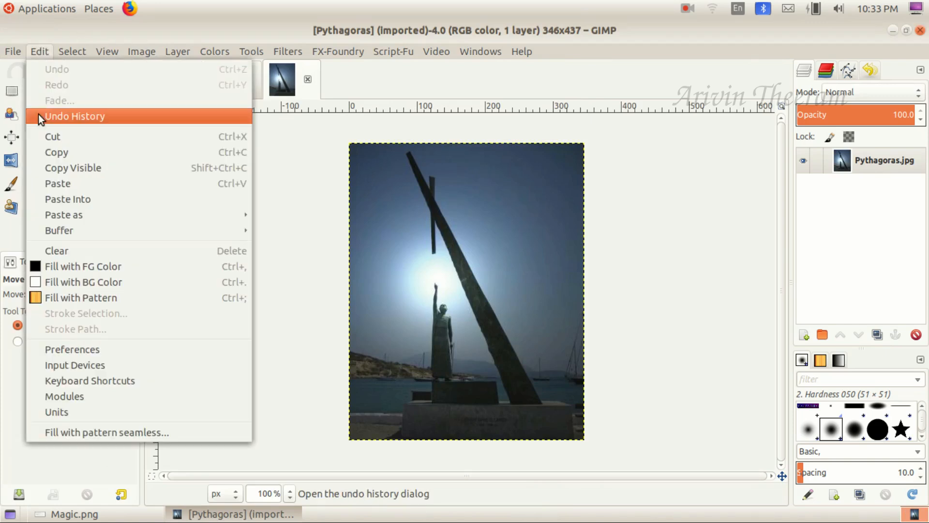
left_click(60, 152)
left_click(163, 79)
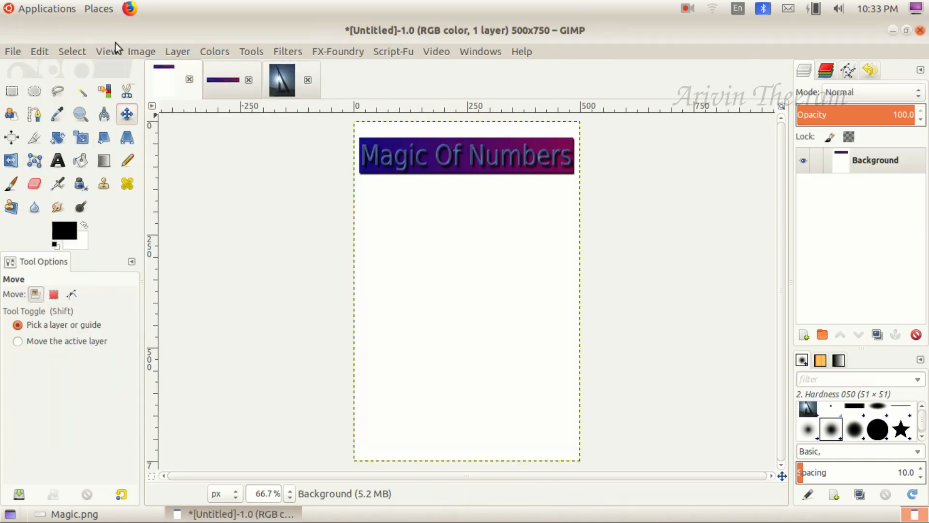
left_click(38, 48)
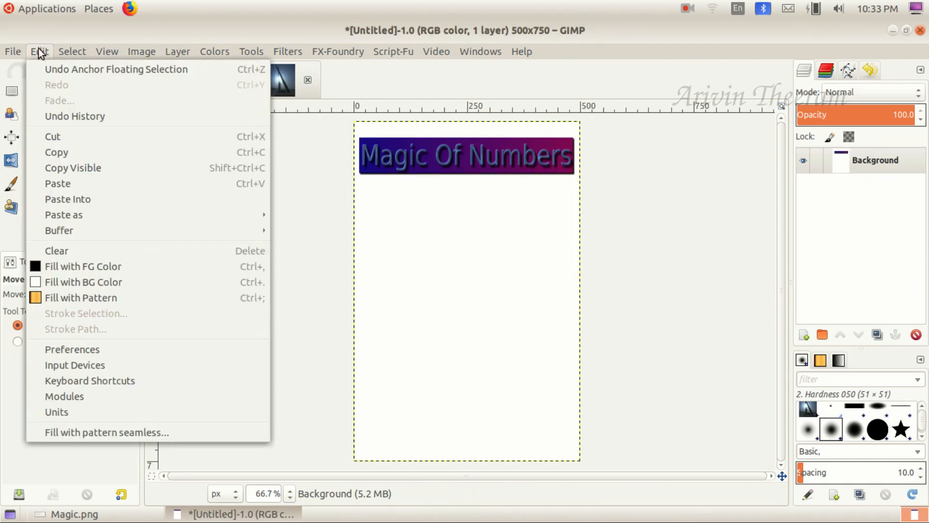
left_click(65, 180)
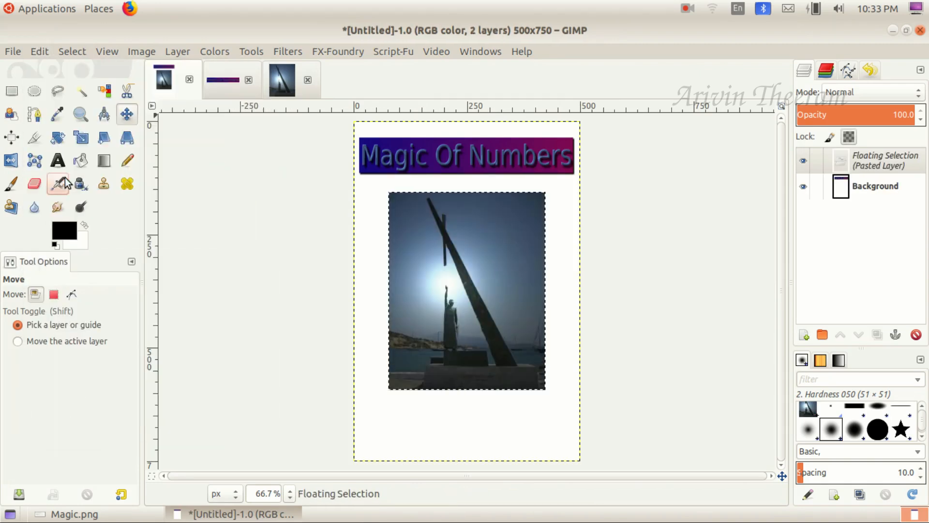
Scale the pasted picture freehand to about 481 x 502 px so it nearly fills the cover's width below the logo.
left_click(80, 138)
left_click(431, 252)
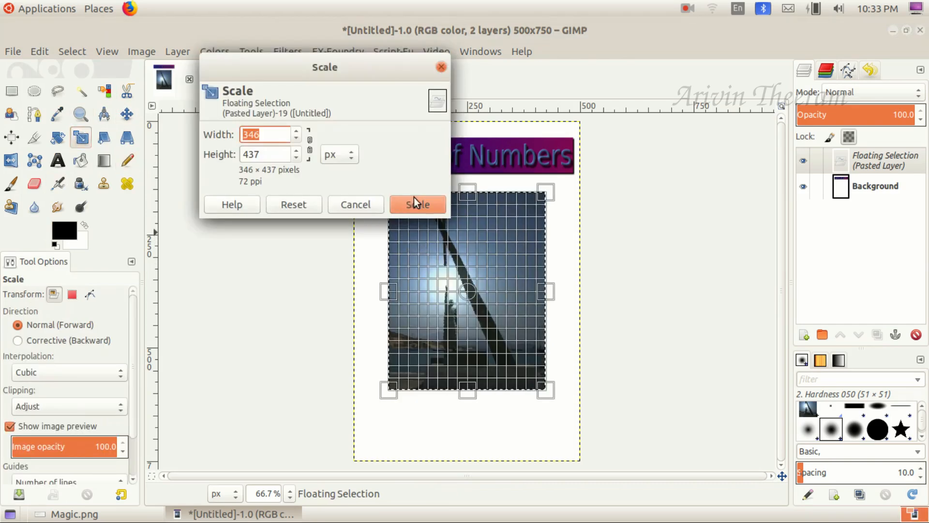
left_click_drag(546, 390, 569, 411)
left_click_drag(397, 391, 371, 395)
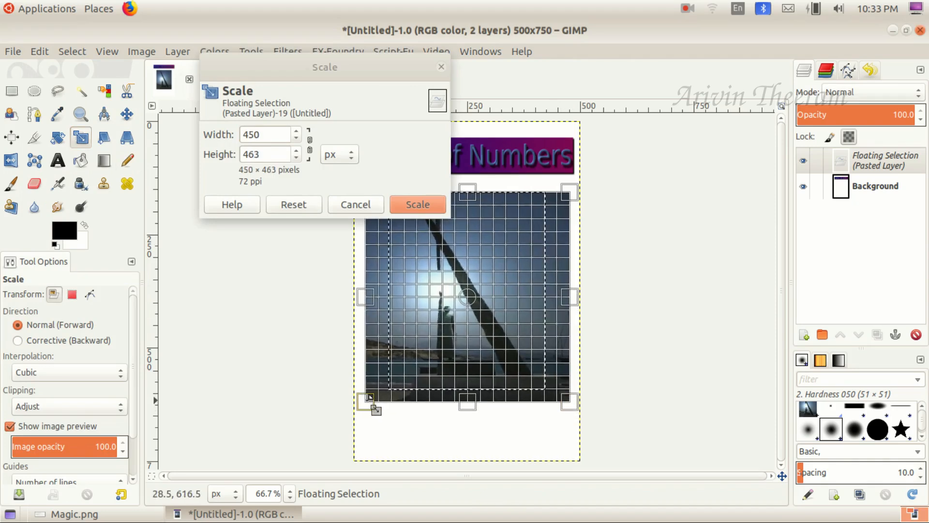
left_click_drag(465, 198, 467, 180)
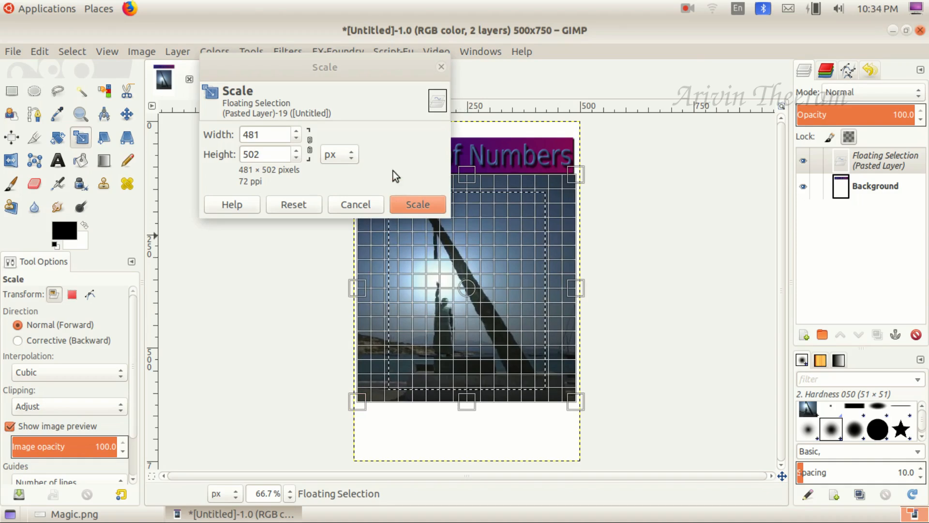
left_click(411, 204)
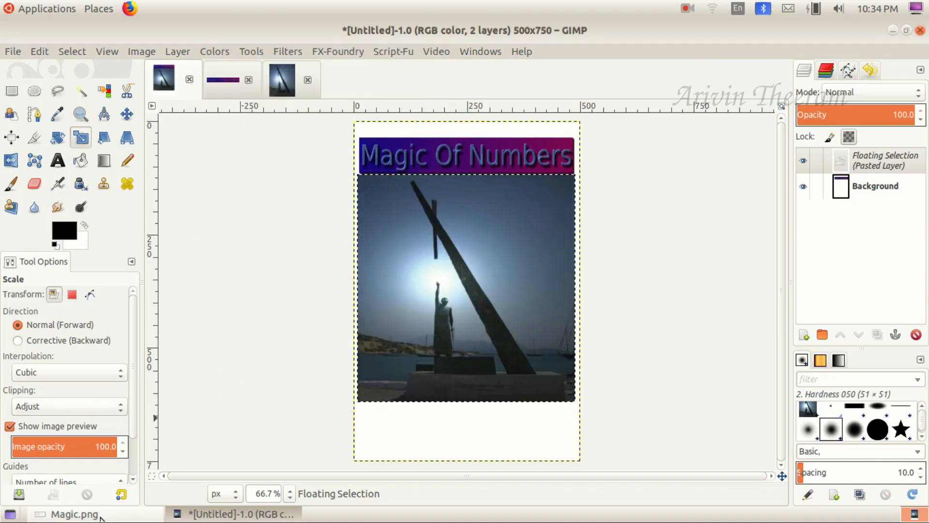
Check the school name requirement in Magic.png, then convert the floating pasted picture into its own layer.
left_click(68, 514)
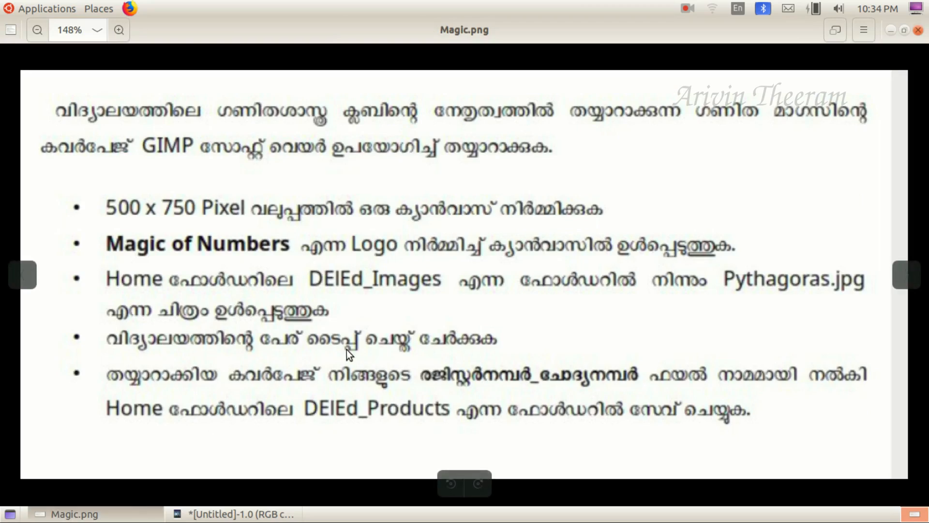
left_click(72, 514)
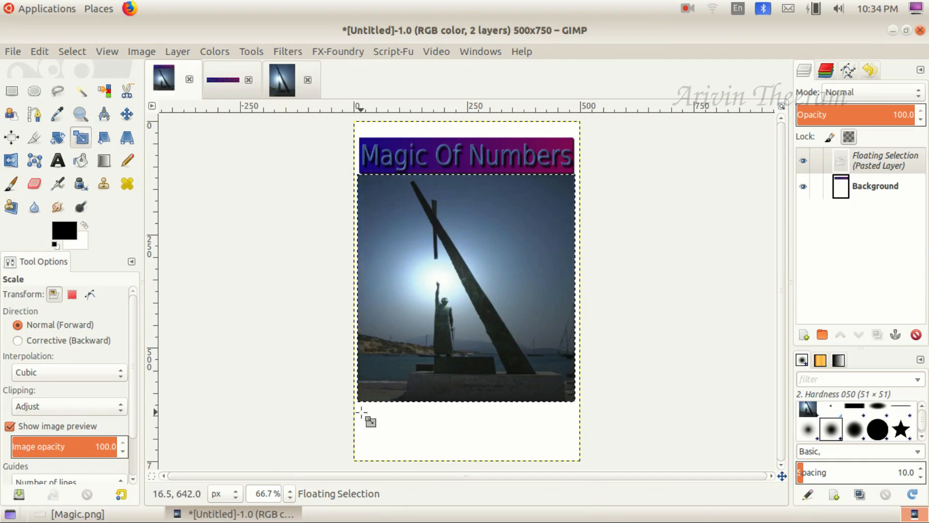
left_click(864, 161)
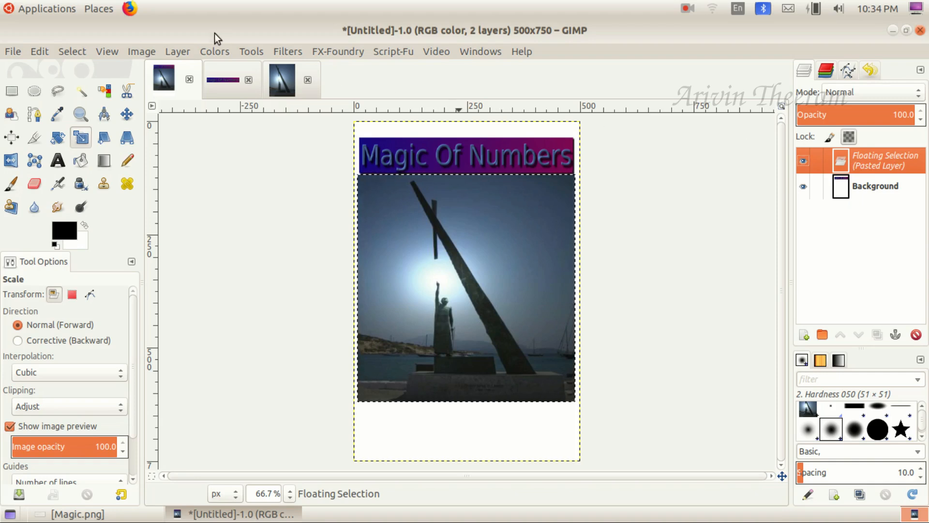
left_click(180, 50)
left_click(189, 67)
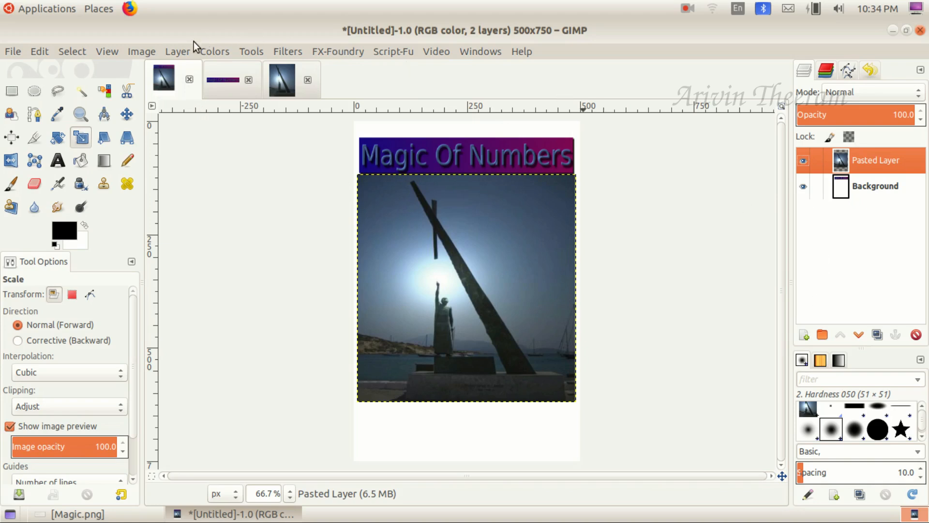
Add a new transparent layer of 500 x 750 px above the picture layer.
left_click(178, 50)
left_click(184, 63)
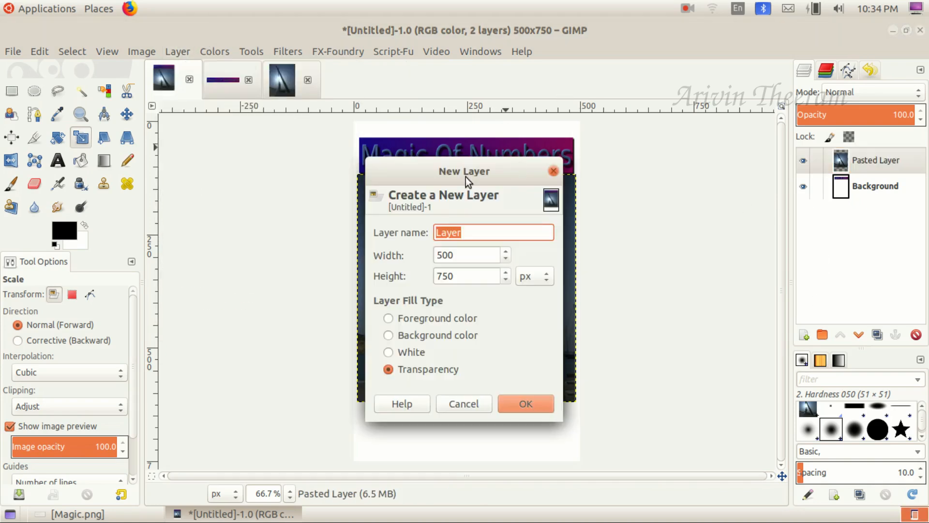
left_click(501, 404)
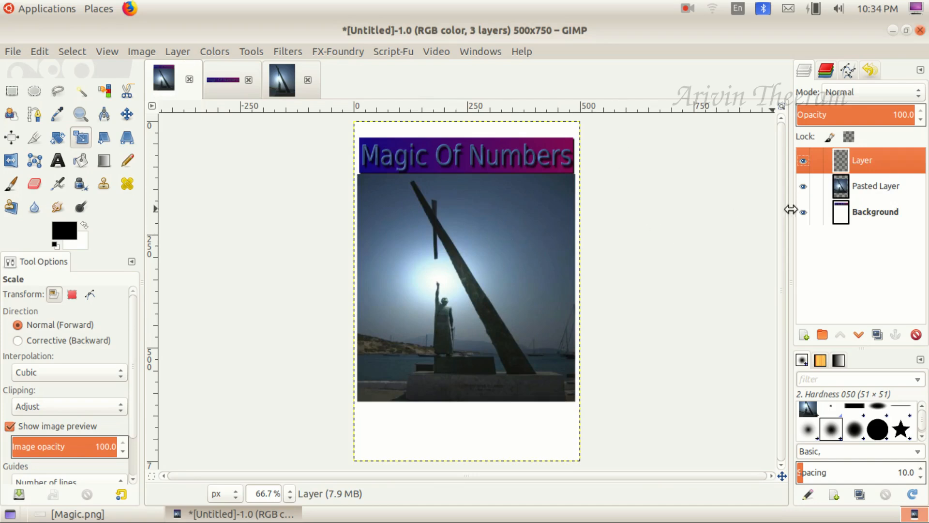
Create a text box about 437 x 67 px in the white area below the picture and enter GHSS.
left_click(58, 162)
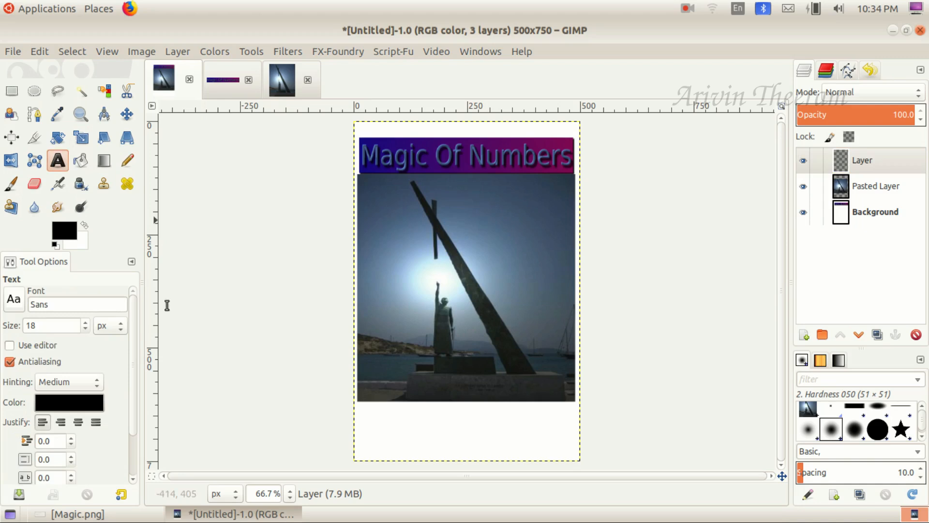
left_click_drag(363, 411, 557, 442)
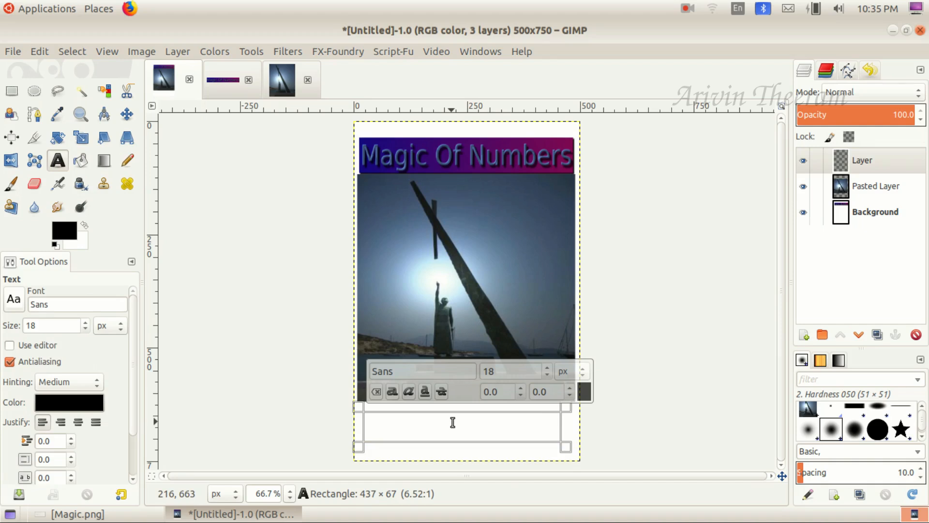
type("GHSS")
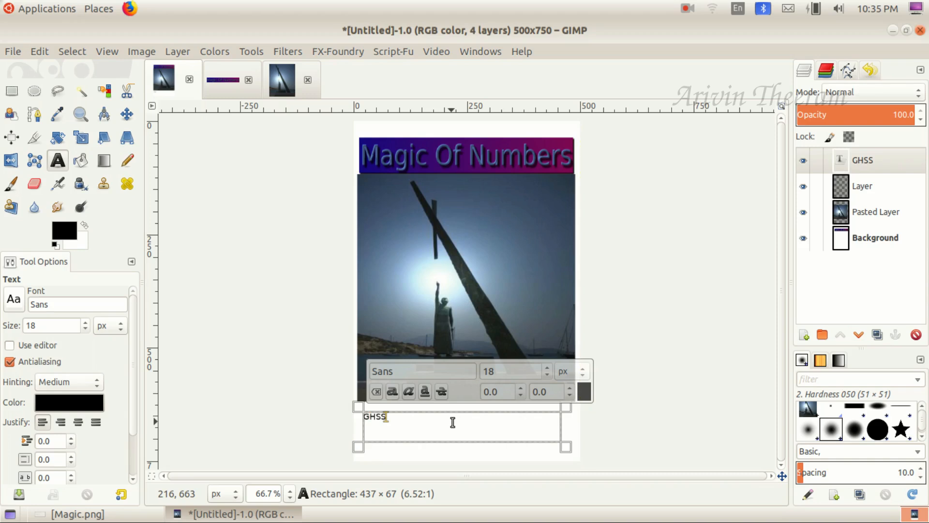
Set the colour of the GHSS text to dark blue with hue 237.
left_click_drag(395, 417, 362, 417)
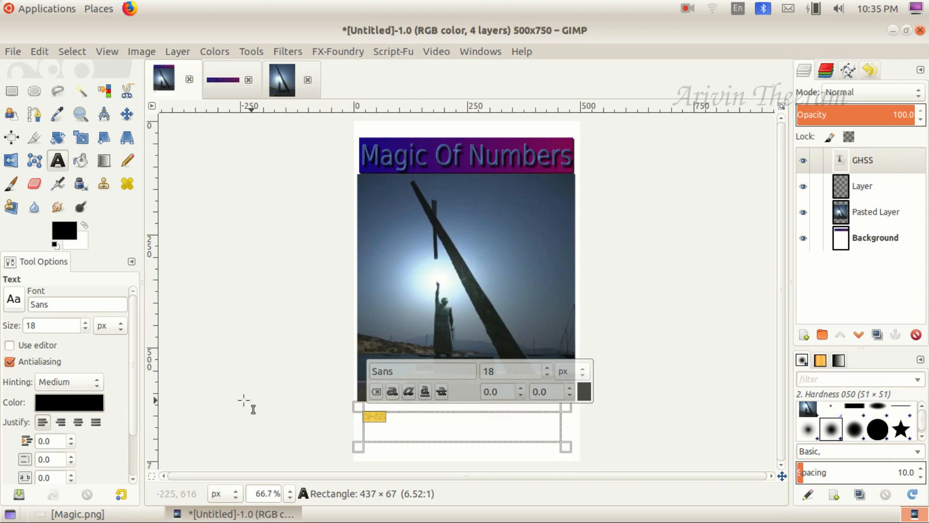
left_click(84, 401)
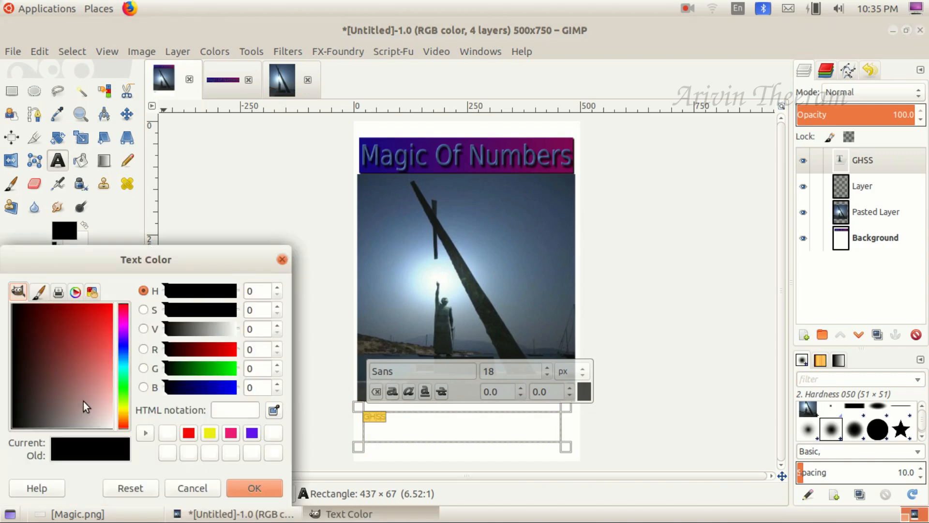
left_click_drag(124, 369, 124, 346)
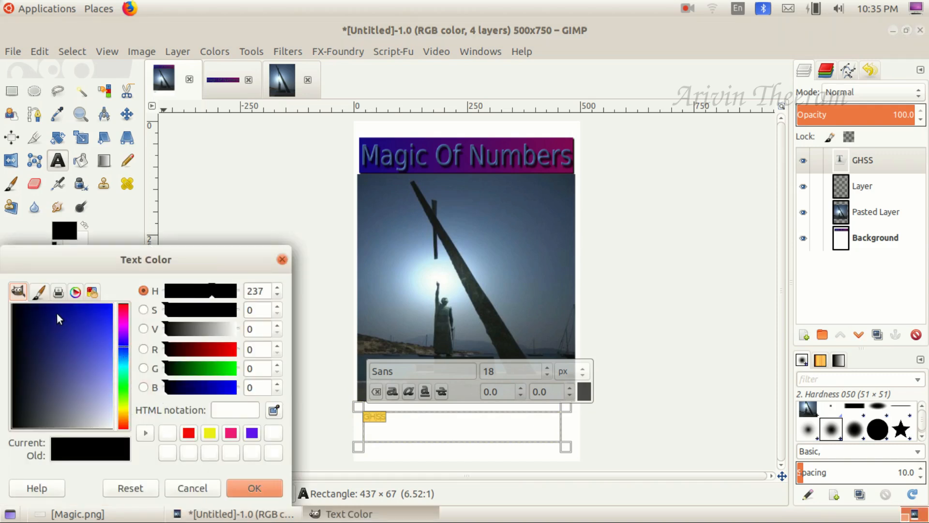
left_click(57, 314)
left_click(251, 490)
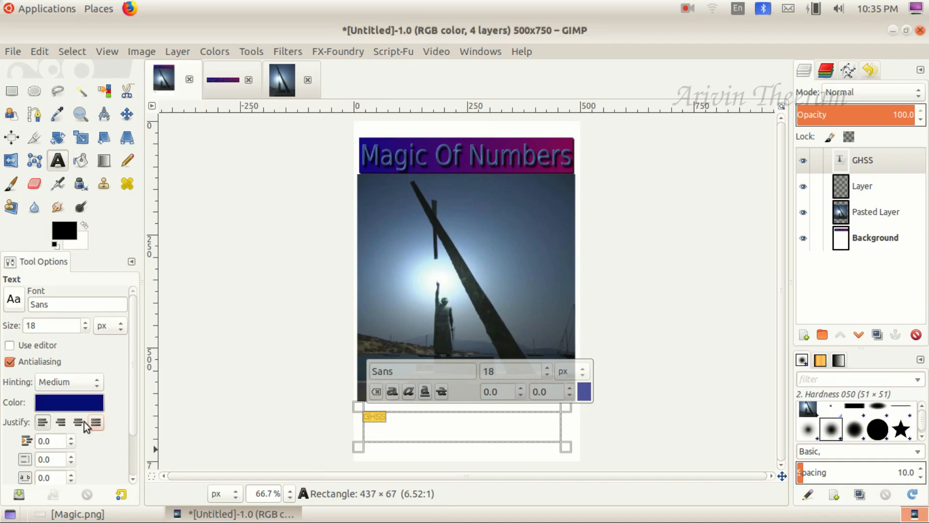
Complete the school name as "GHSS , Pala" in bold at 43 px and centre it in the text box.
scroll(83, 323, "up", 20)
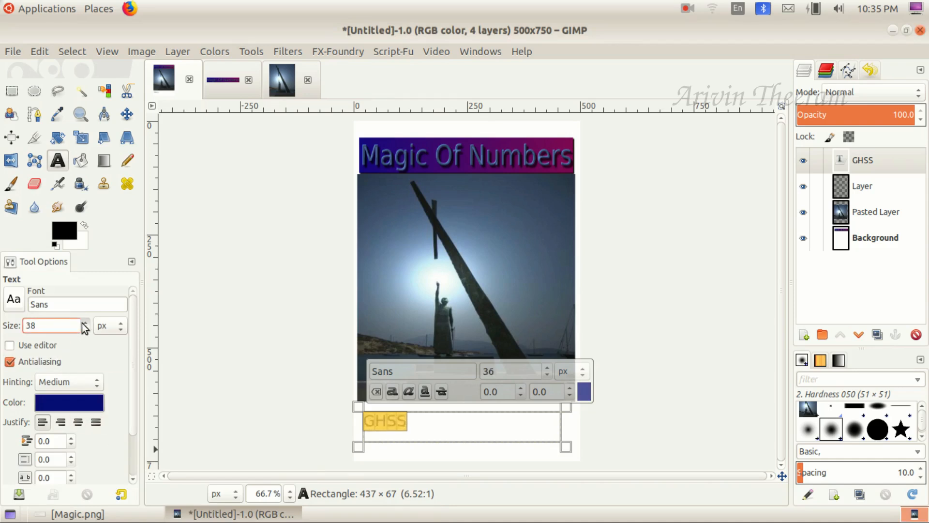
left_click(395, 396)
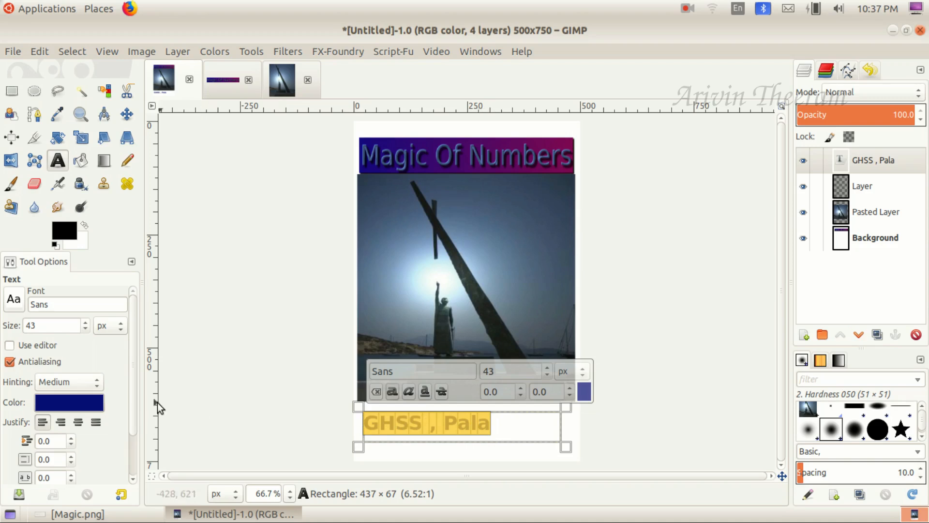
left_click(78, 423)
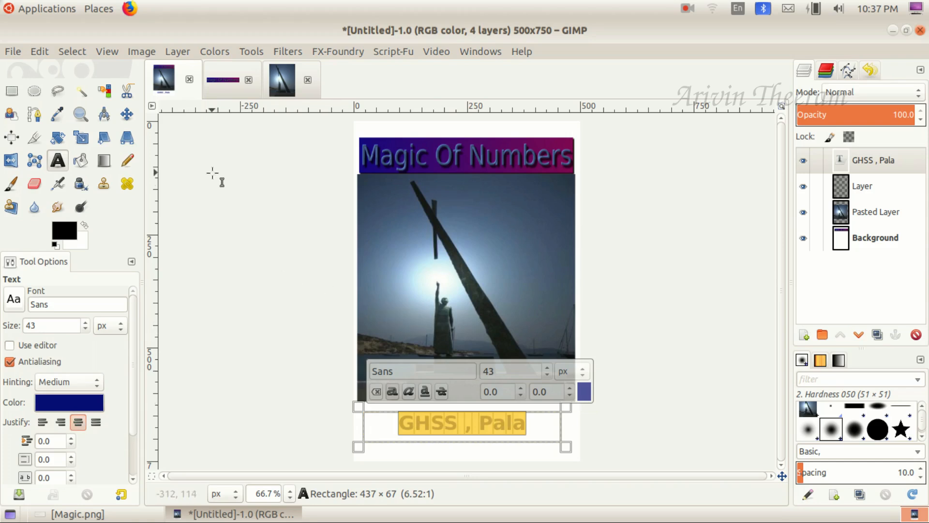
Check the saving requirement in Magic.png, then select the Background layer and set the foreground colour to bright blue.
left_click(77, 514)
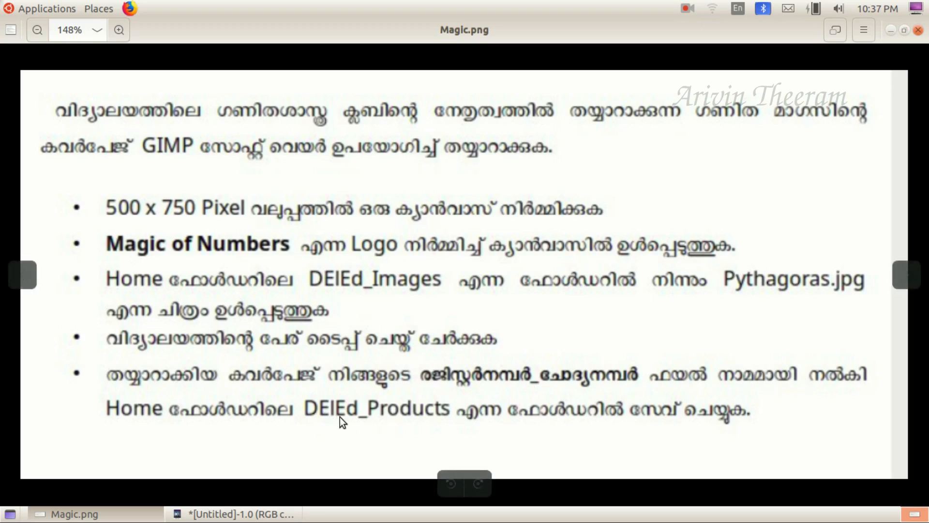
left_click(145, 514)
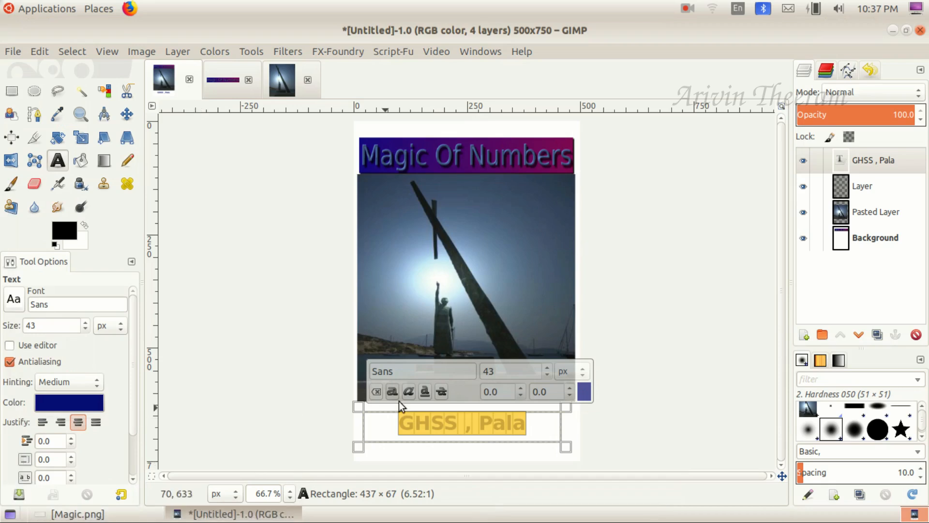
left_click(870, 242)
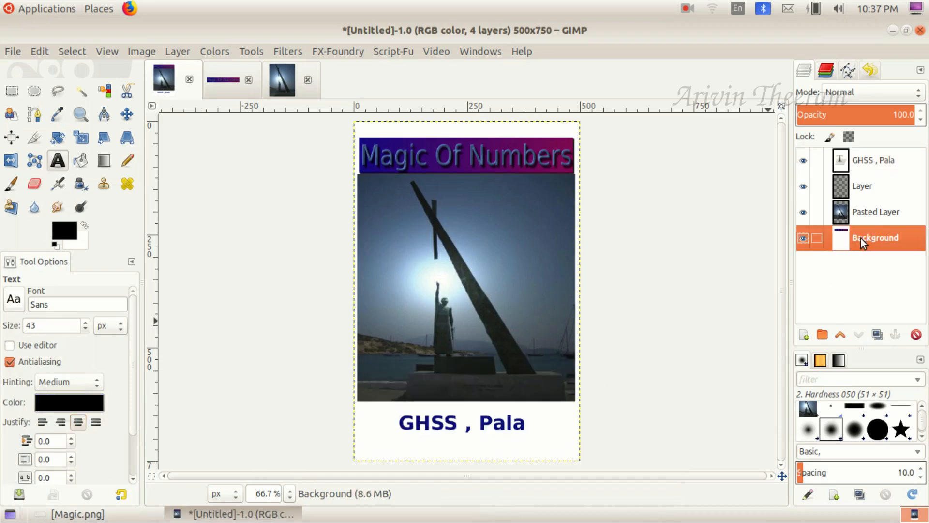
left_click(64, 230)
left_click(183, 374)
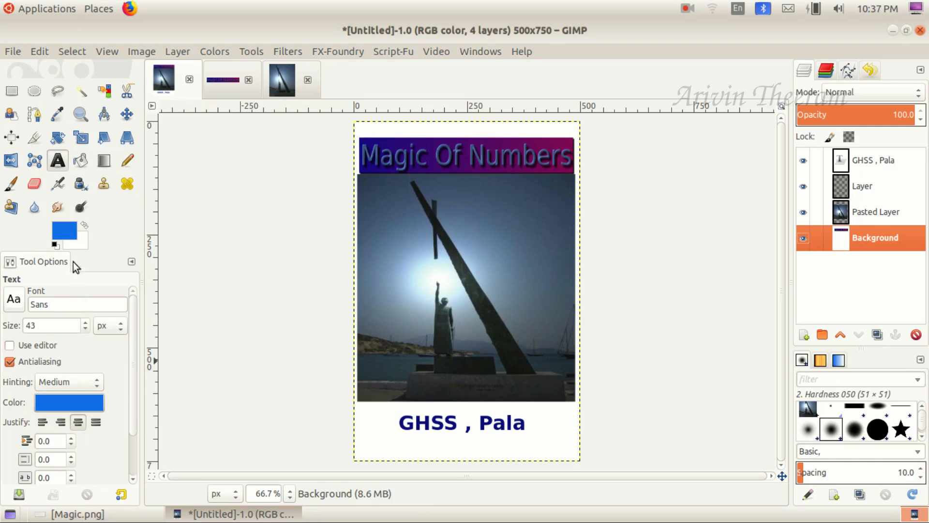
Set the background colour to turquoise 0aeacd.
left_click(79, 245)
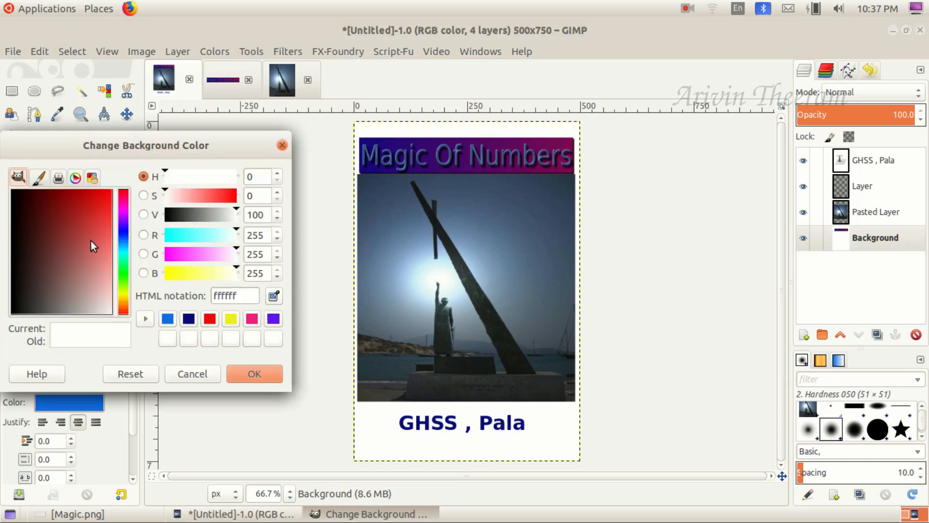
left_click(118, 254)
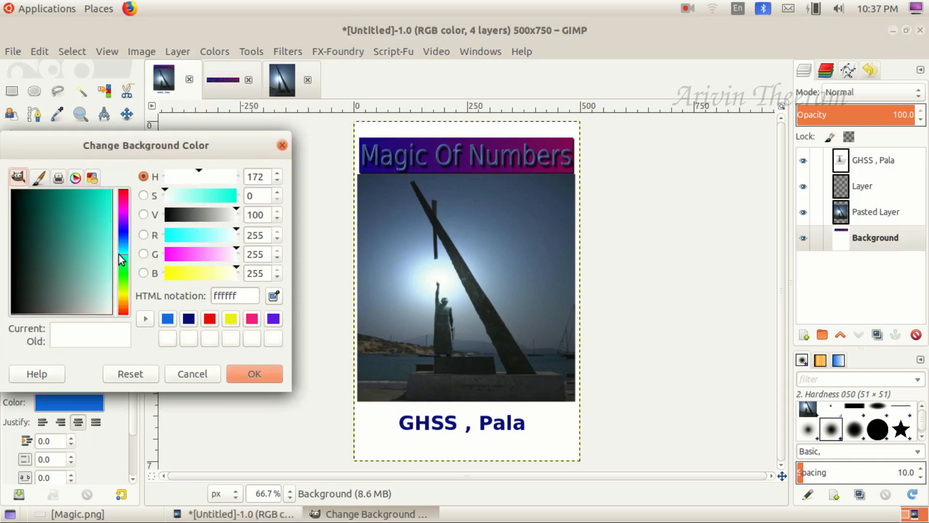
left_click(106, 198)
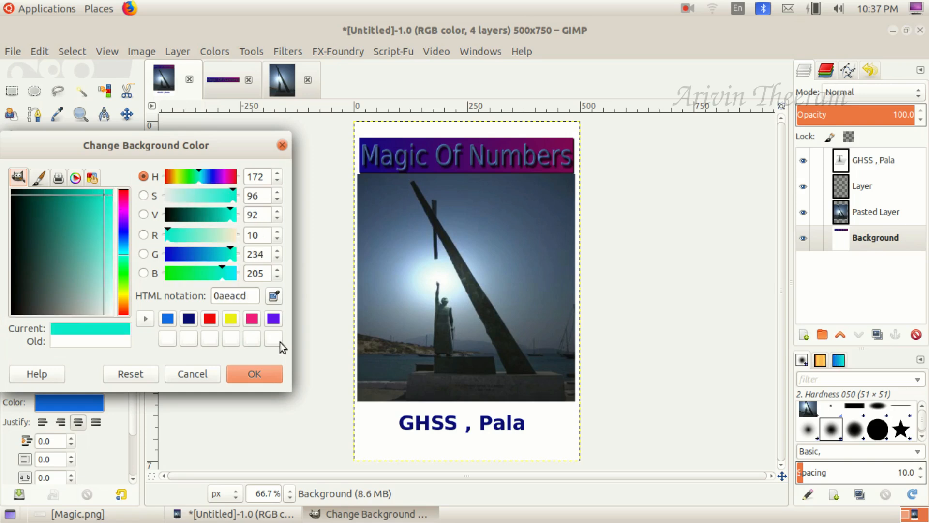
left_click(255, 374)
Fill the Background layer with a linear foreground-to-background gradient running from the cover's top down to the picture's lower part.
left_click(105, 162)
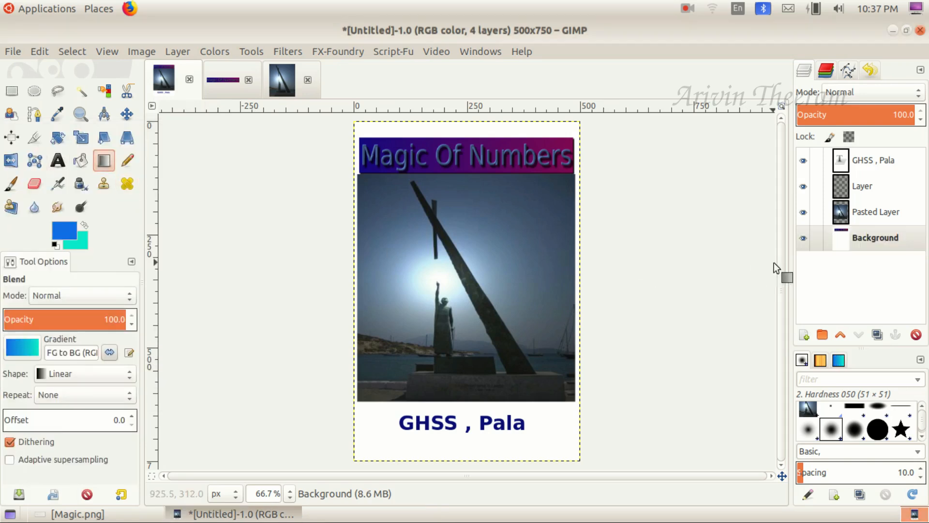
left_click(860, 238)
left_click_drag(471, 127, 485, 380)
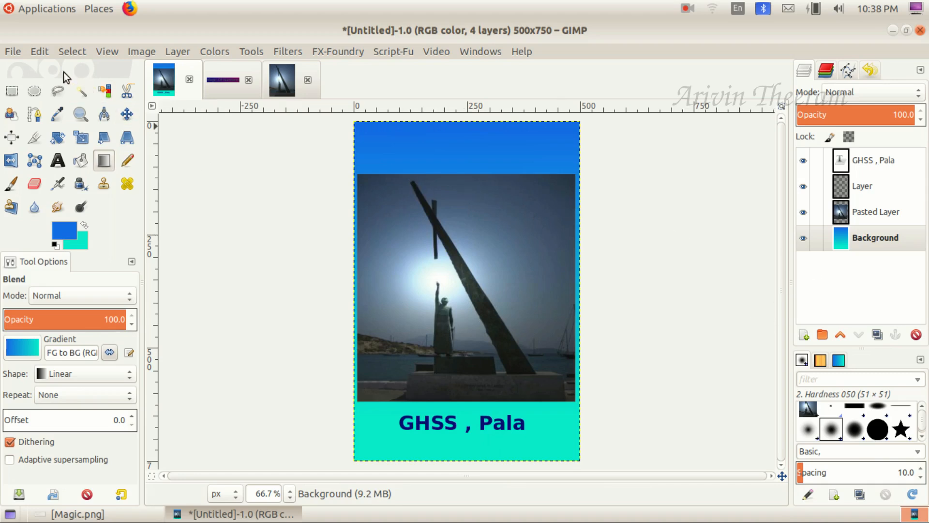
Undo the gradient blend and select the Background layer again.
left_click(46, 52)
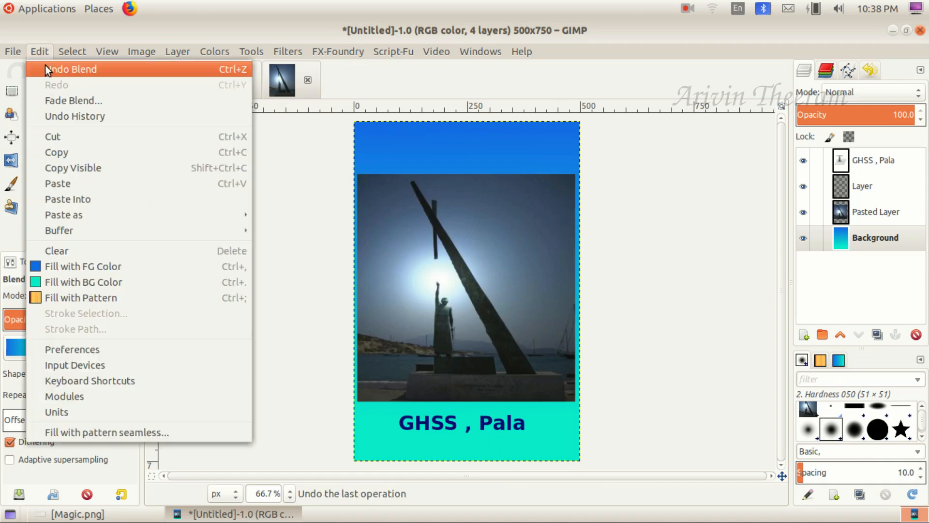
left_click(45, 66)
left_click(862, 239)
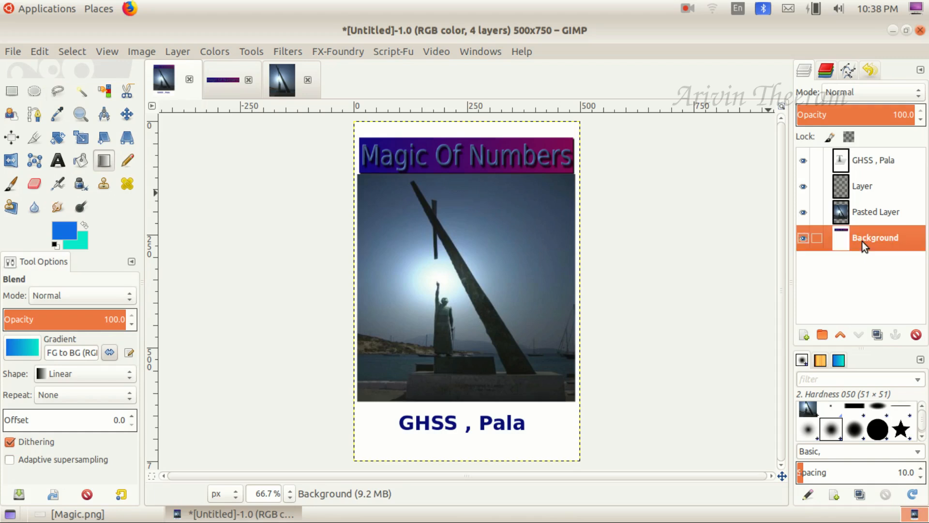
Add a 500 x 750 px transparent layer beneath Background and fill it with a vertical linear blue-to-turquoise gradient.
left_click(804, 335)
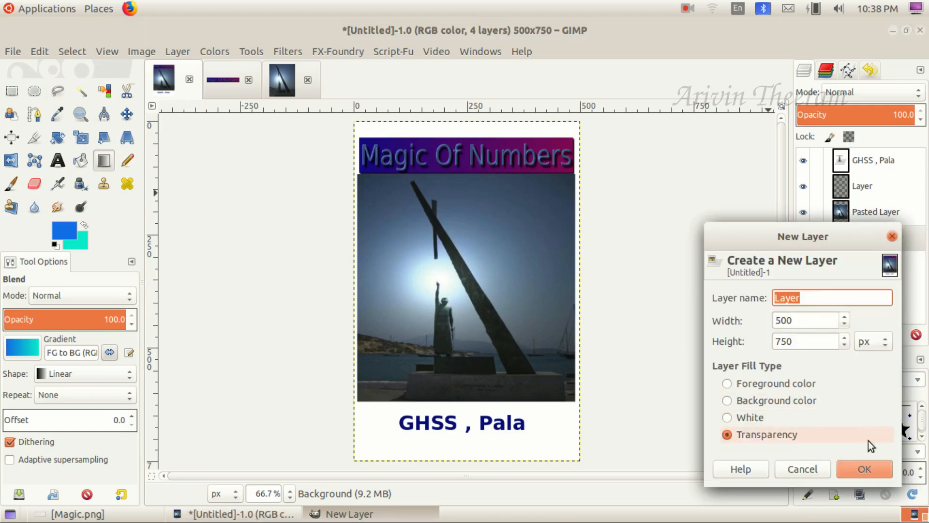
left_click(865, 467)
left_click_drag(855, 236, 855, 281)
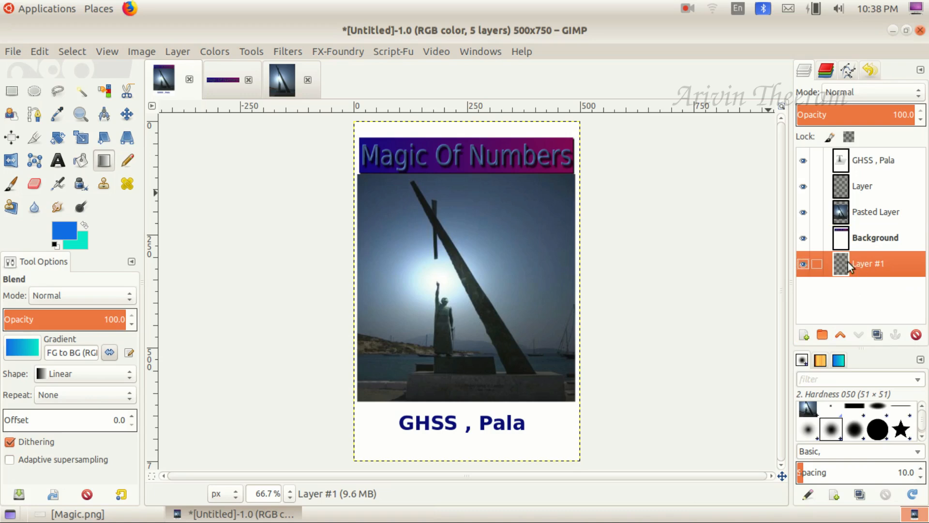
left_click_drag(452, 128, 449, 376)
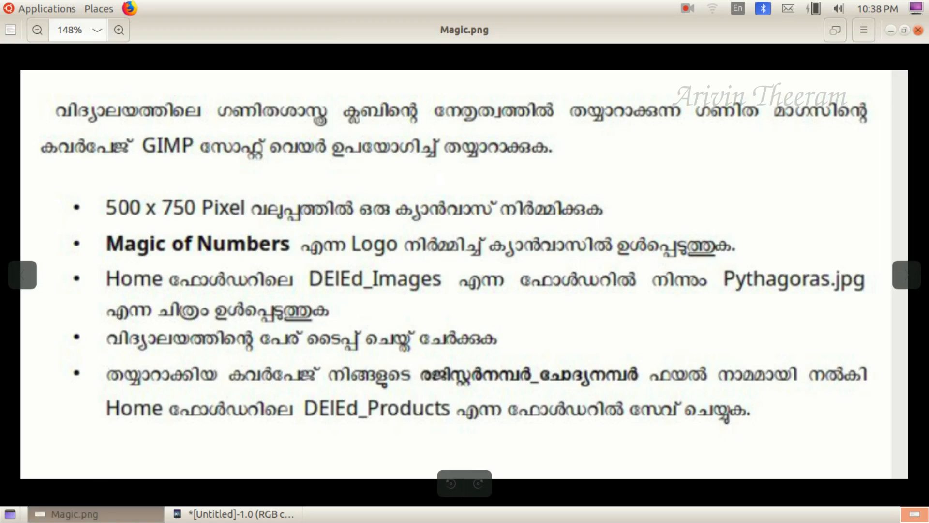
Recheck the naming rule in Magic.png and save the cover as an XCF in DElEd_Products, named with the register number plus _q6.
left_click(96, 515)
left_click(12, 52)
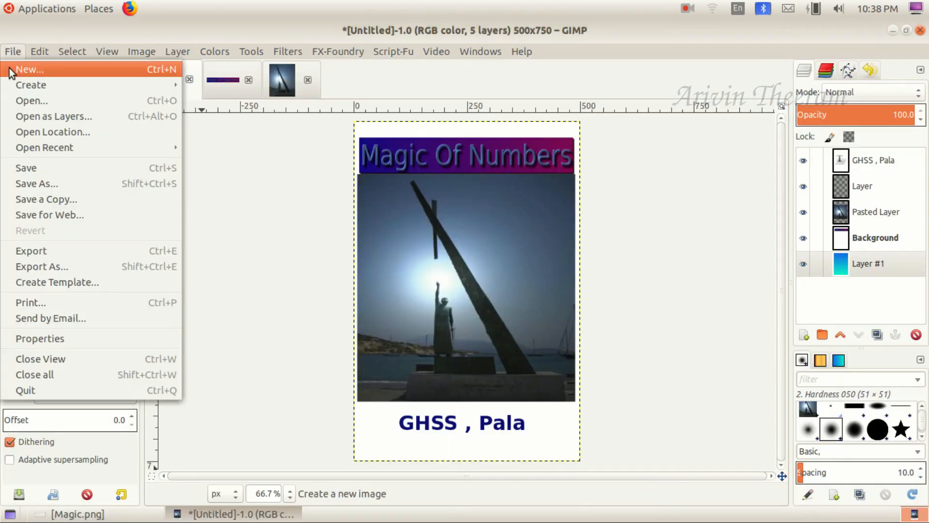
left_click(45, 184)
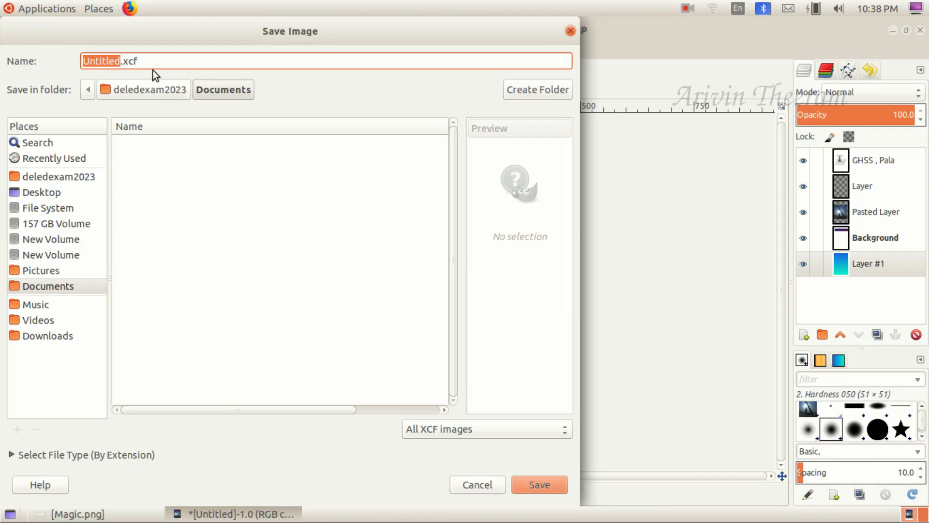
type("789456")
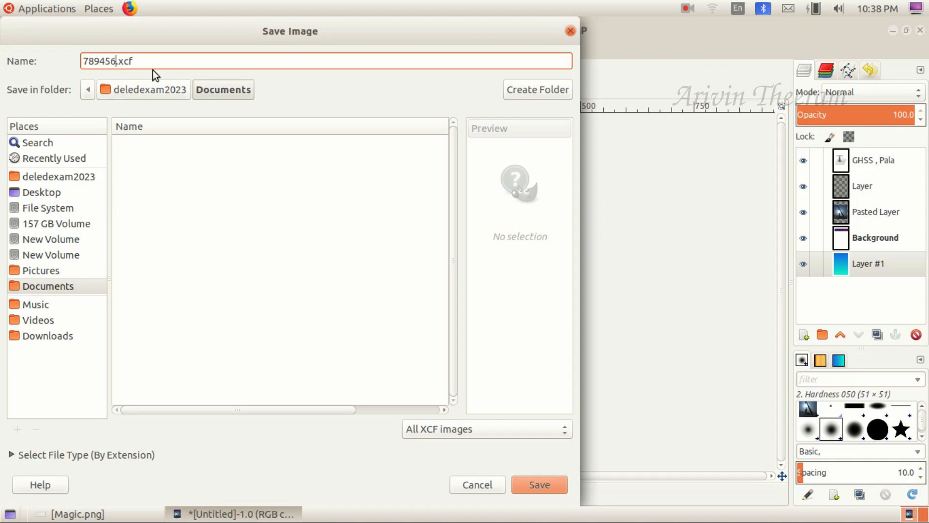
type("_q6")
left_click(83, 176)
double_click(164, 220)
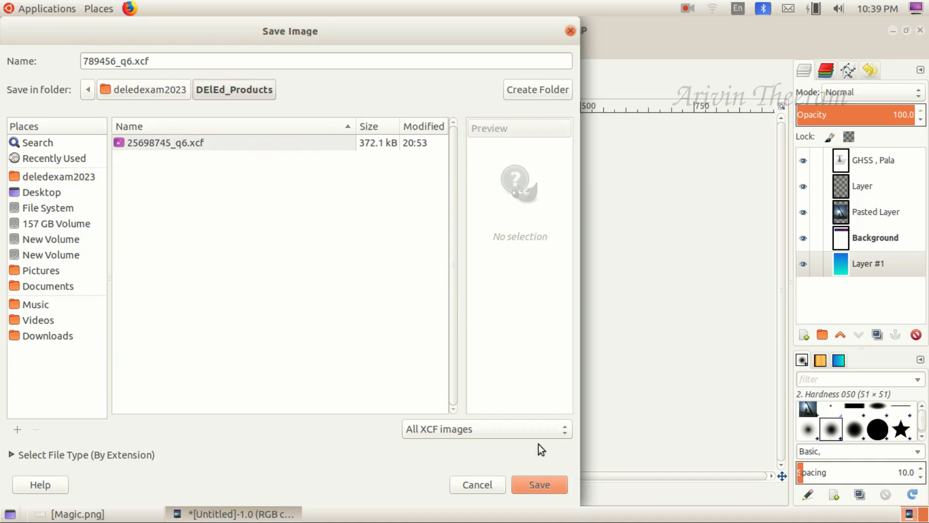
left_click(541, 484)
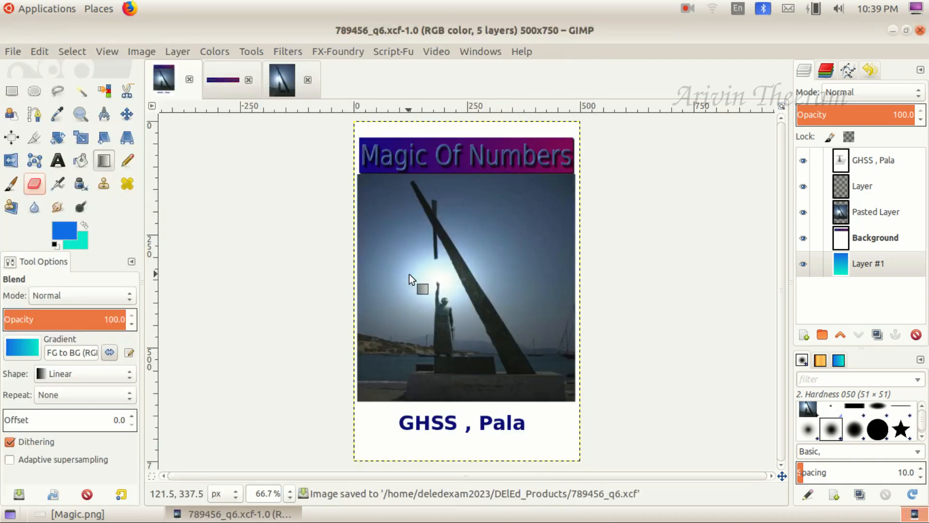
Review the task in Magic.png, then open the DElEd_Products folder in Home to check the saved XCF files.
left_click(113, 515)
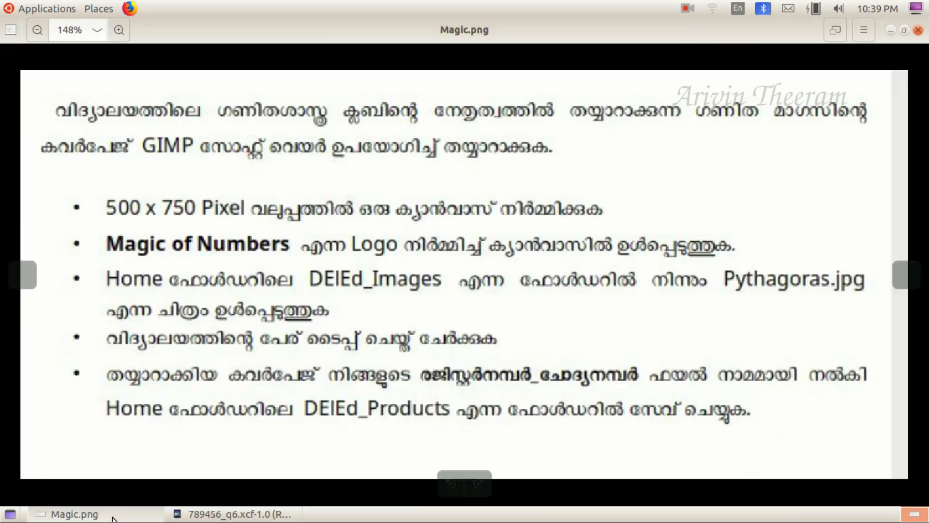
left_click(113, 515)
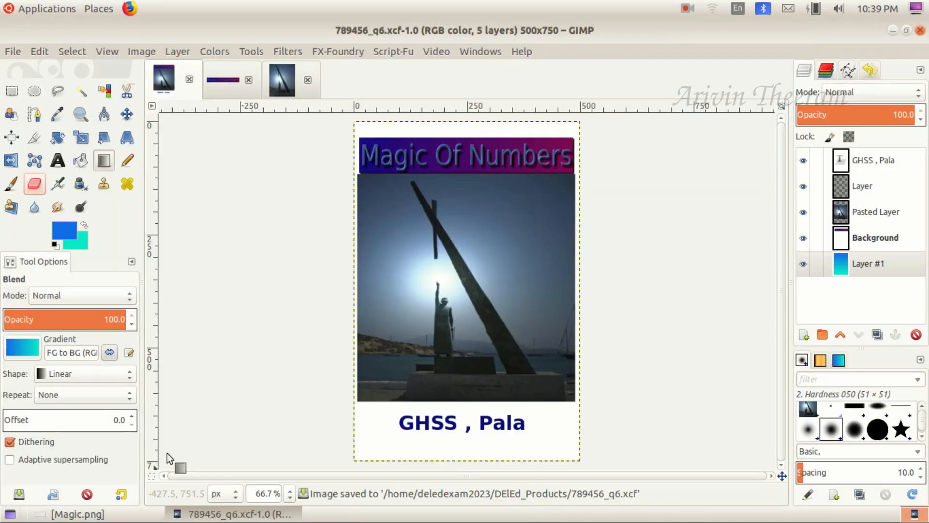
left_click(889, 31)
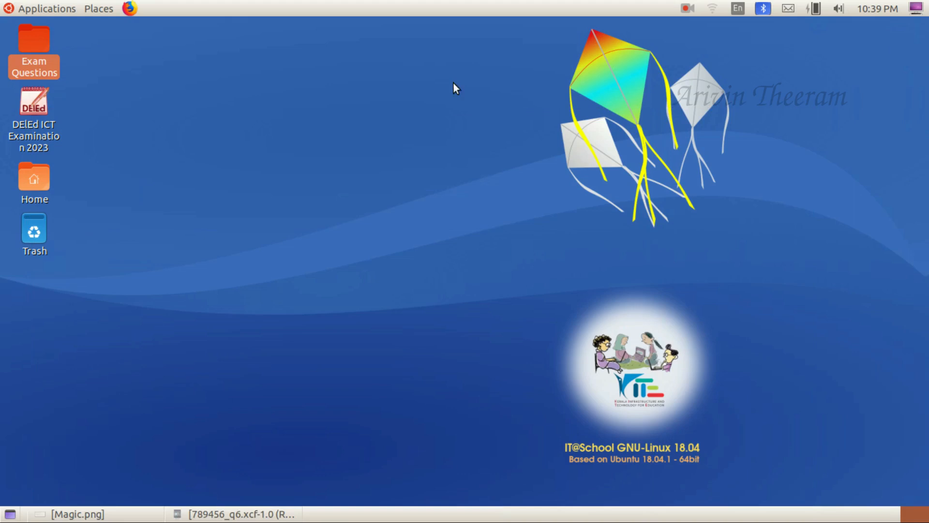
left_click(39, 179)
double_click(39, 178)
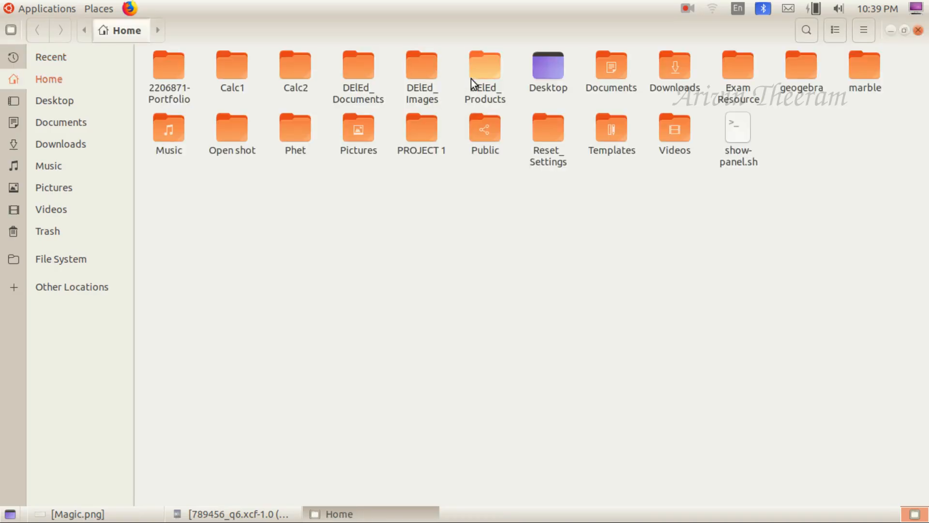
double_click(472, 79)
left_click(237, 91)
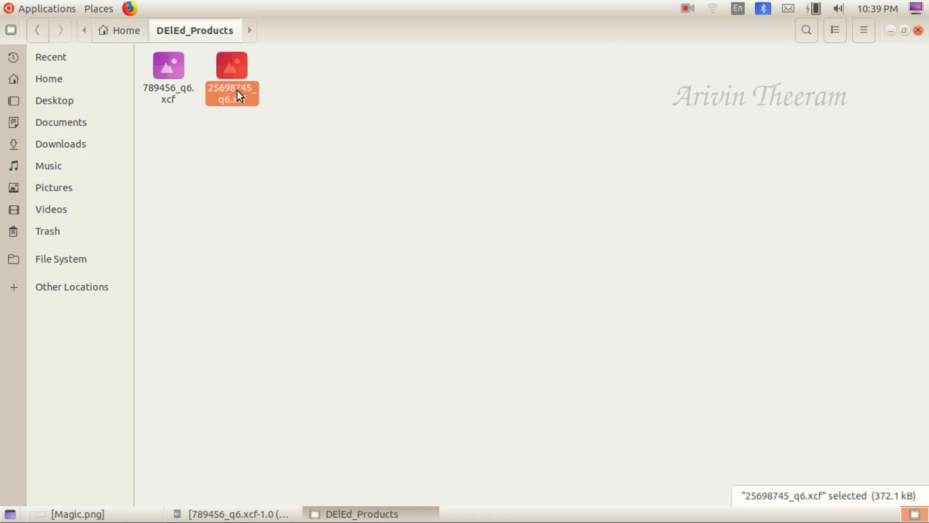